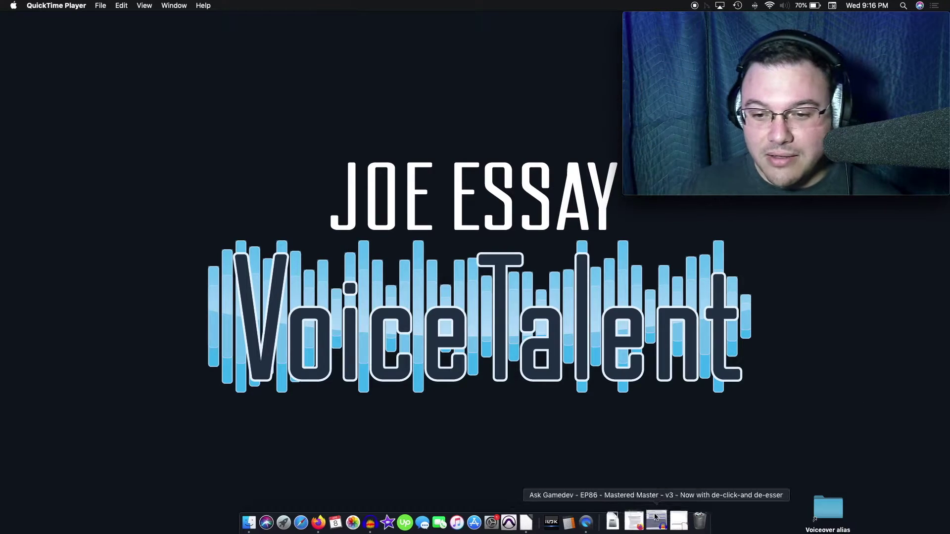
Step: Restore the minimized Ask Gamedev EP86 mastered project from the Dock
click(654, 522)
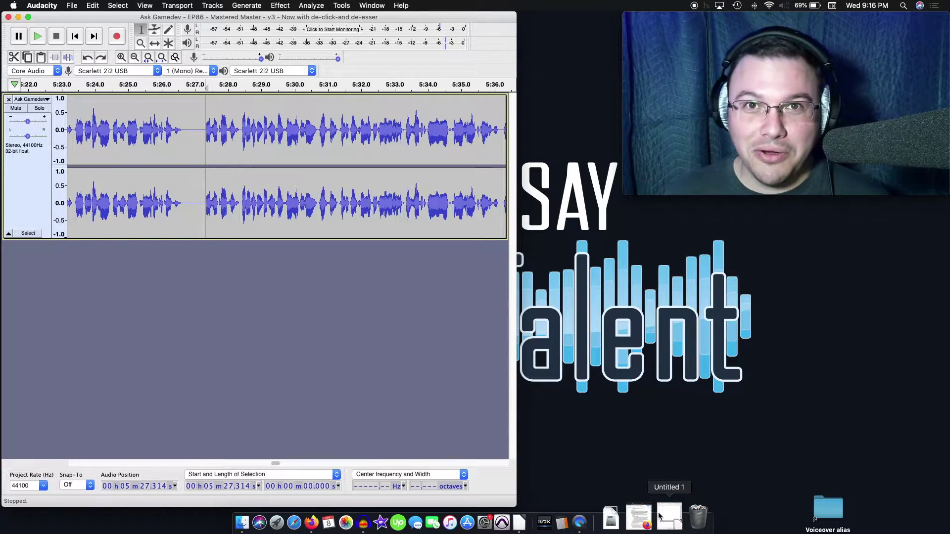
Step: Bring up the script document, then place the edit point at 5:22.440 before the phrase
click(660, 517)
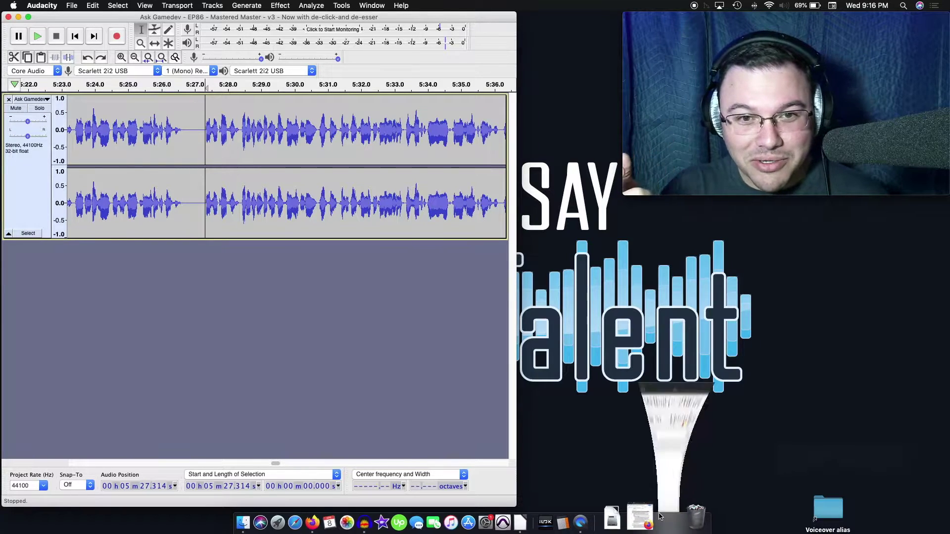
click(604, 517)
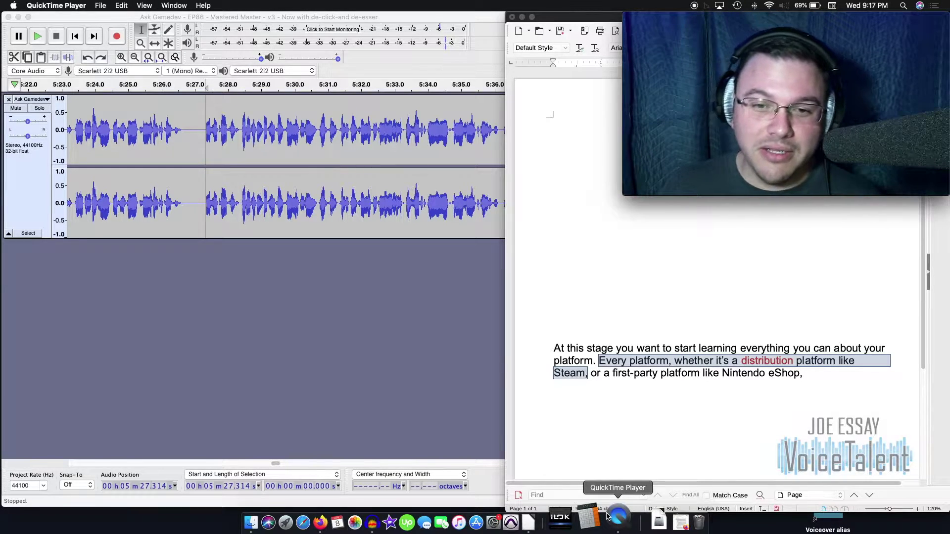
scroll(269, 312, left, 5)
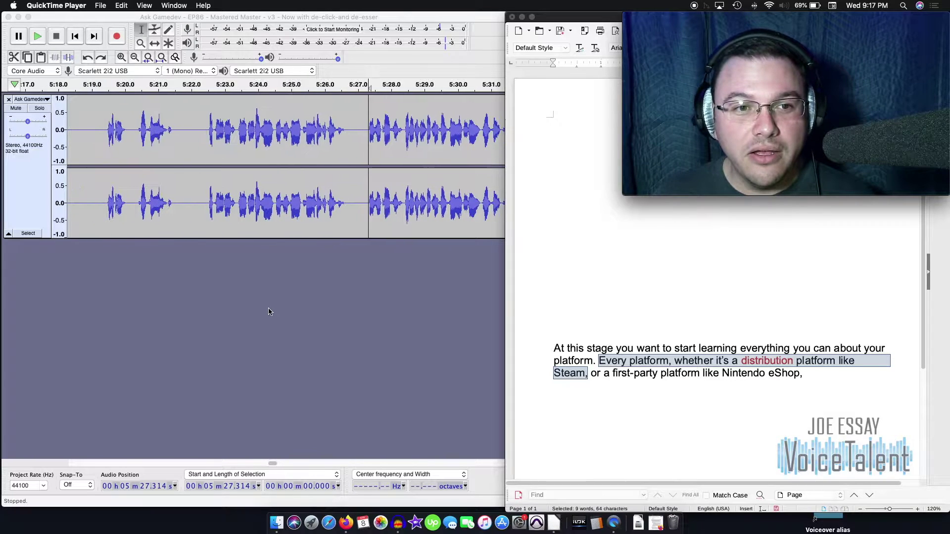
scroll(204, 200, right, 1)
click(197, 194)
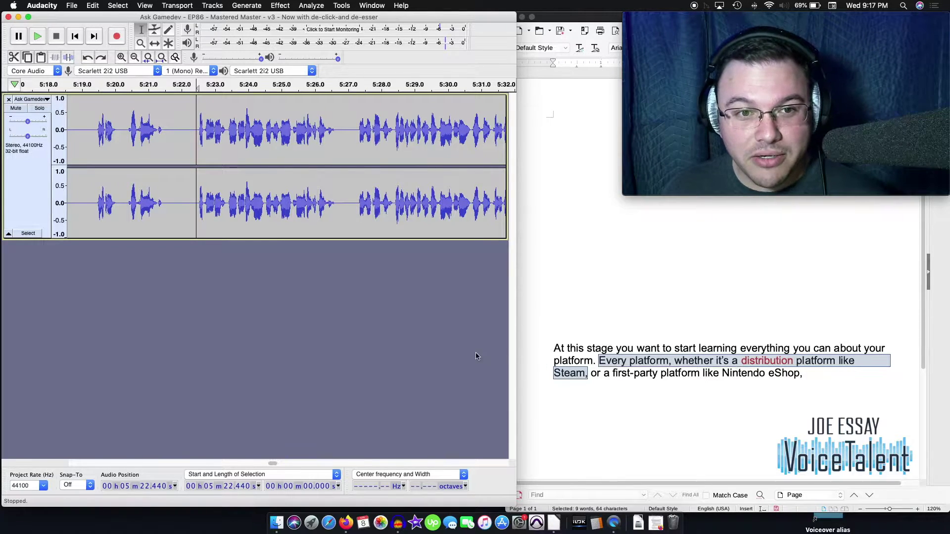
scroll(460, 356, right, 5)
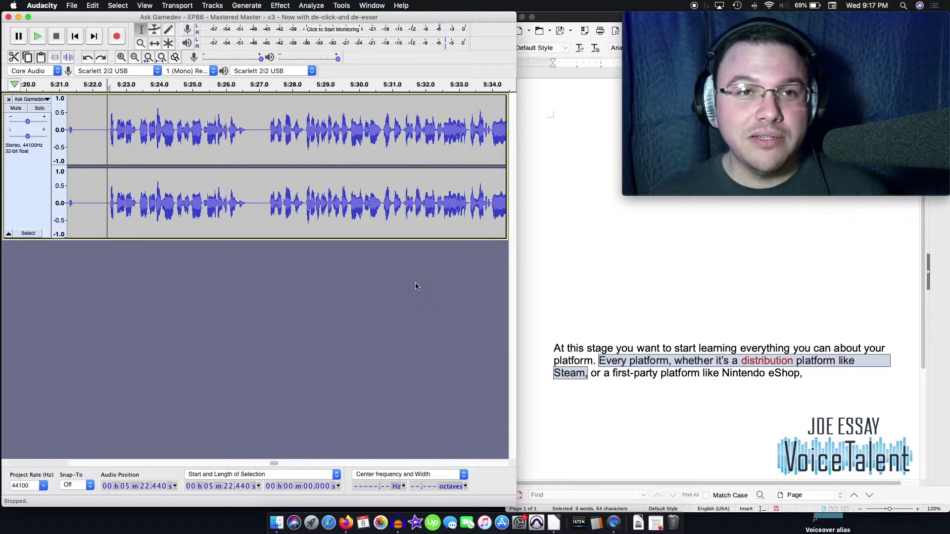
click(213, 6)
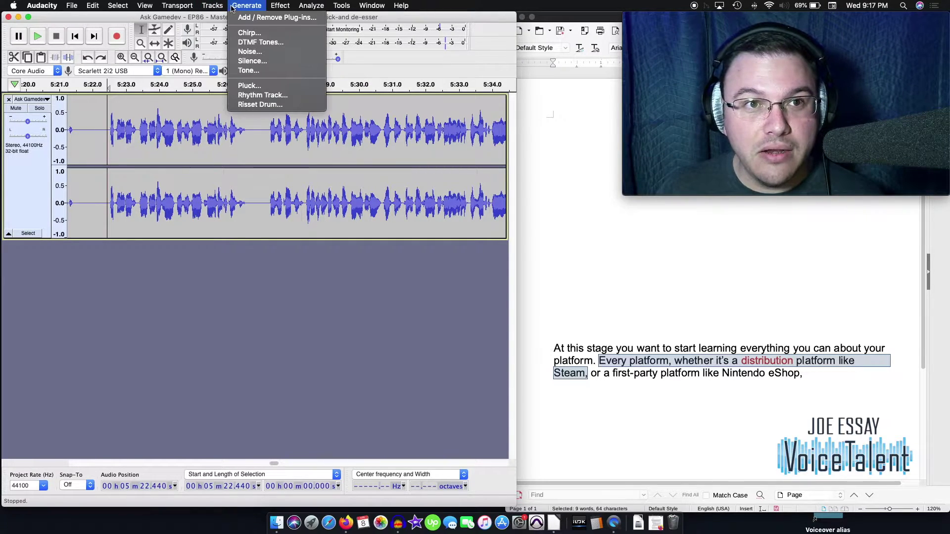
Step: Add an empty mono track and set the edit point at 5:22.499
mouse_move(277, 18)
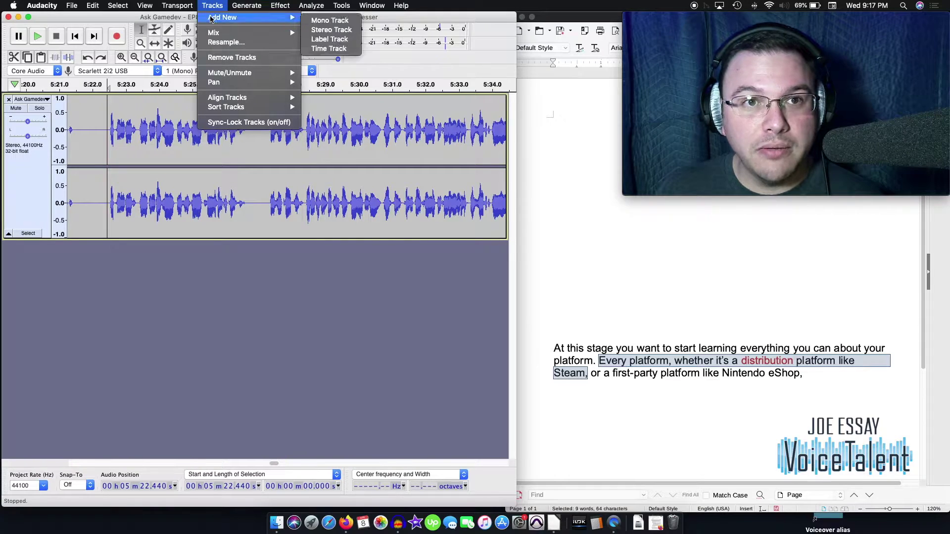
click(330, 21)
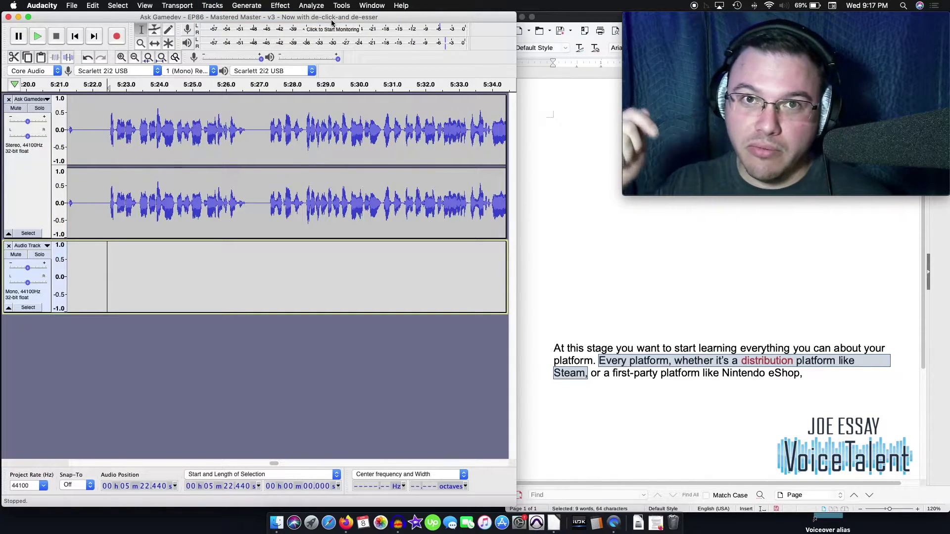
click(264, 226)
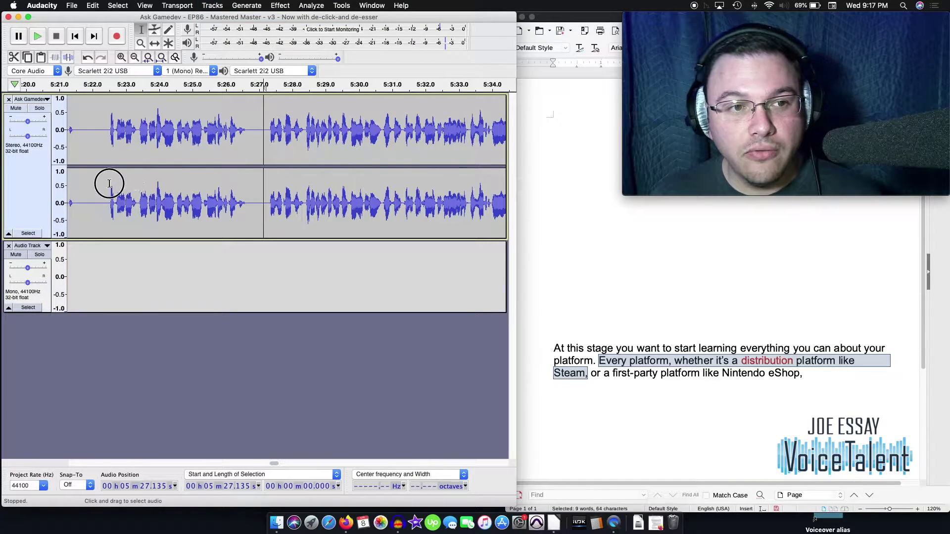
click(110, 184)
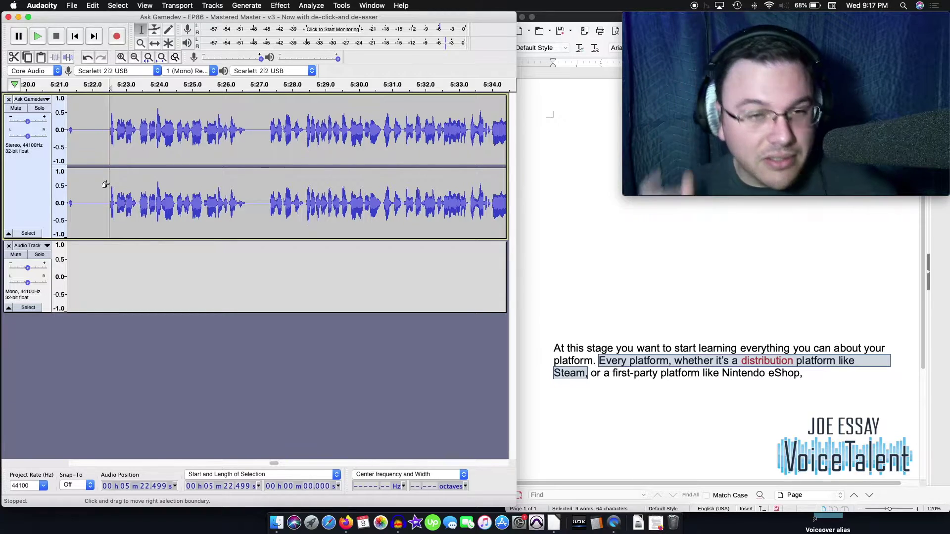
Step: Preview the passage from 5:22.499, then place the edit point on the new mono track
key(space)
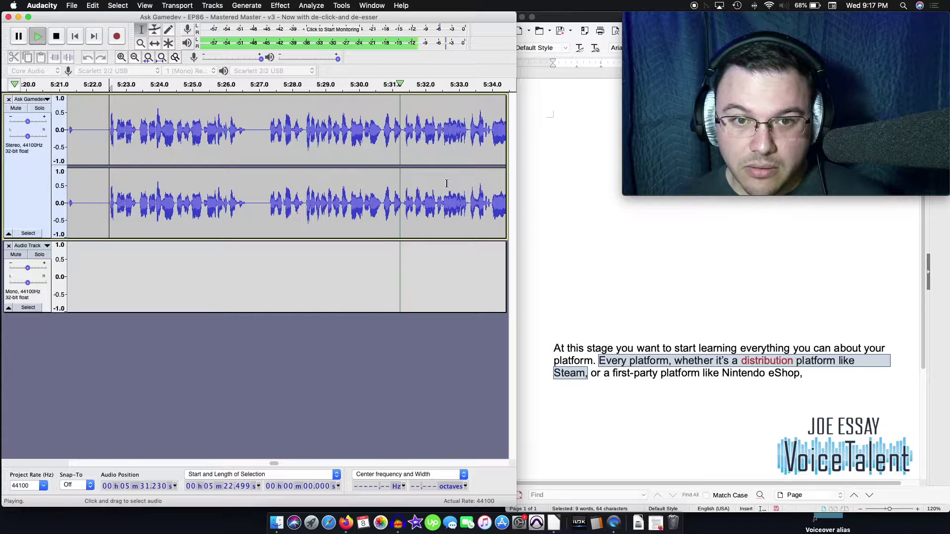
key(space)
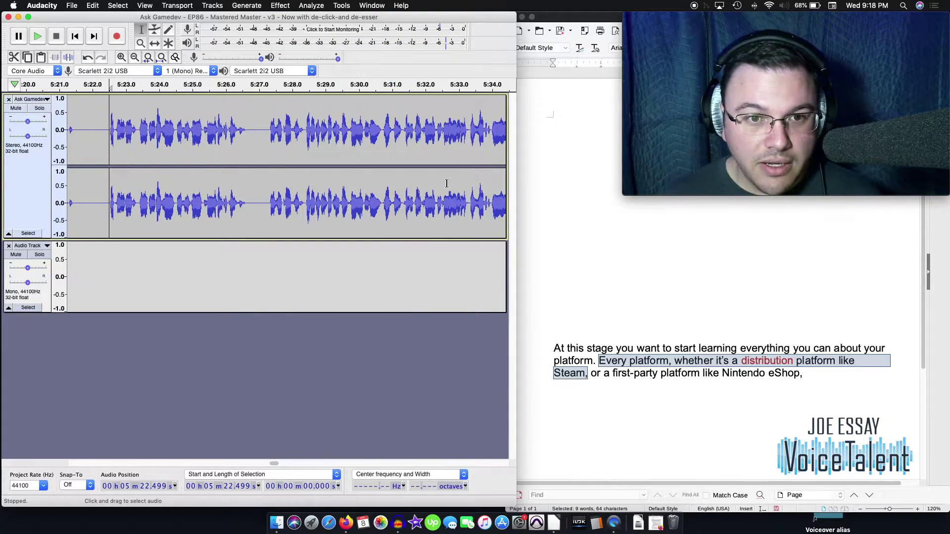
click(251, 177)
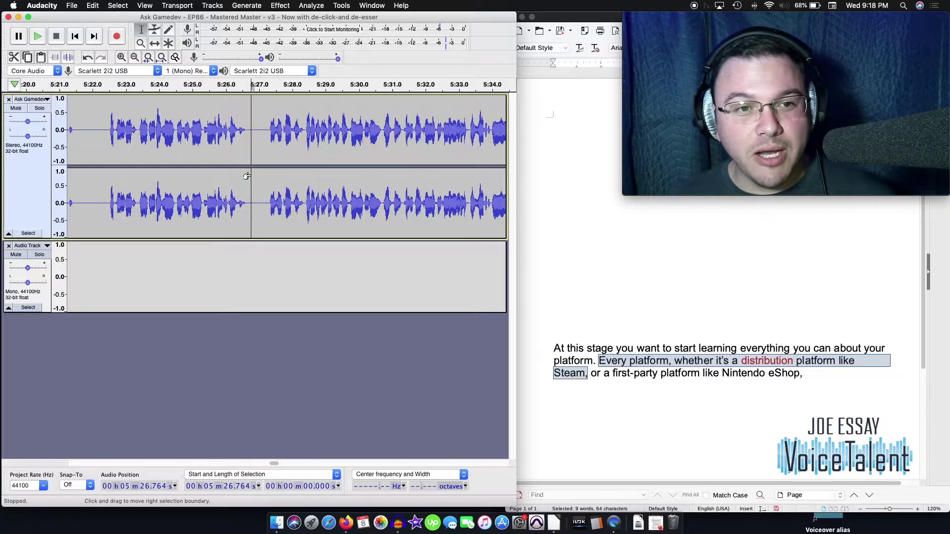
click(118, 251)
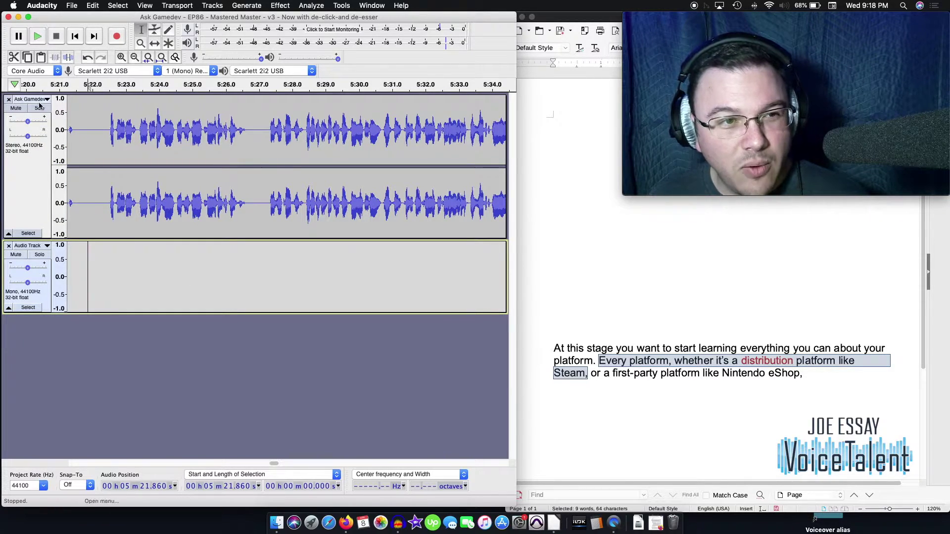
Step: Mute the stereo track, preview from 5:22.365, and extend the edit point onto the mono track
click(17, 108)
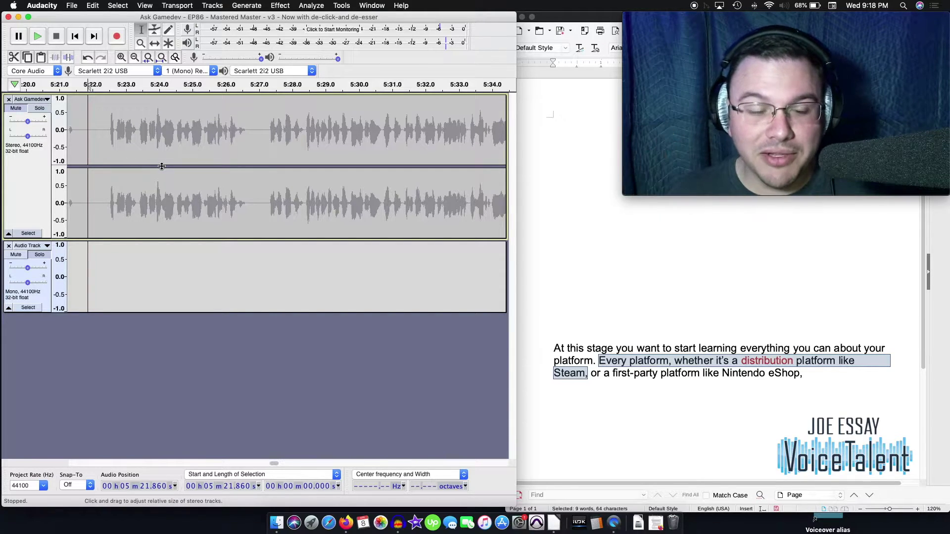
click(105, 186)
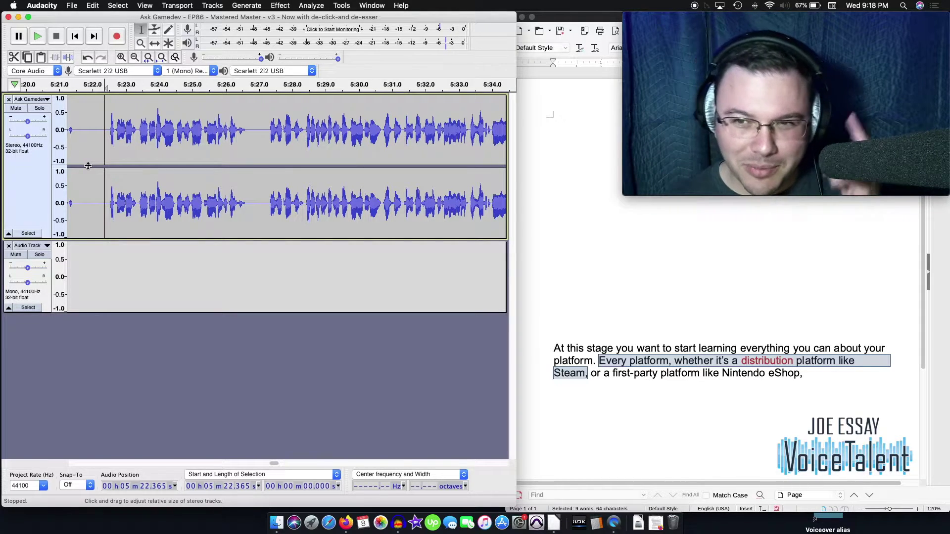
key(space)
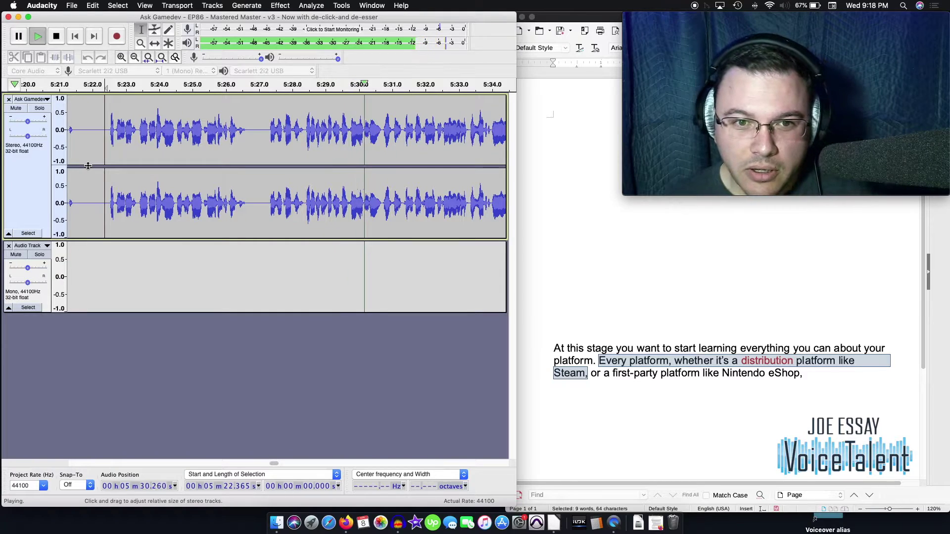
key(space)
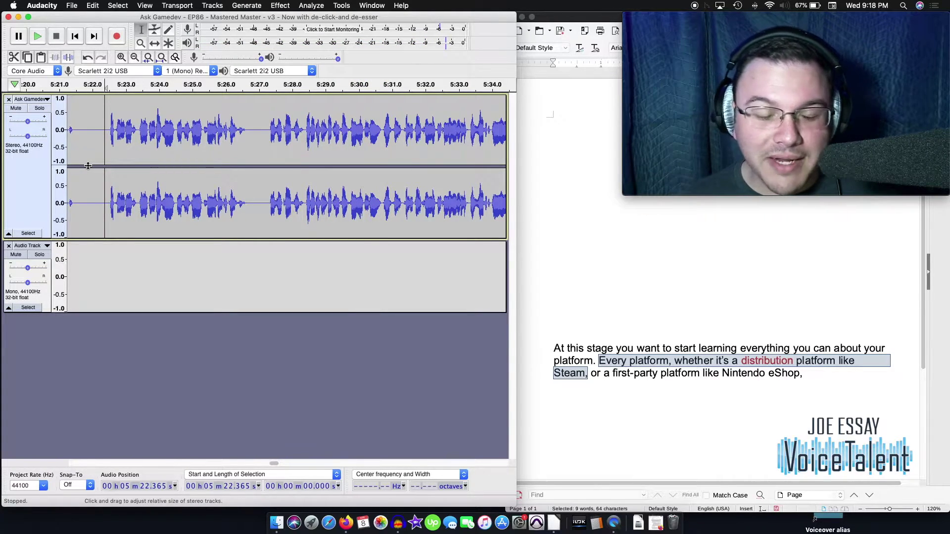
click(106, 260)
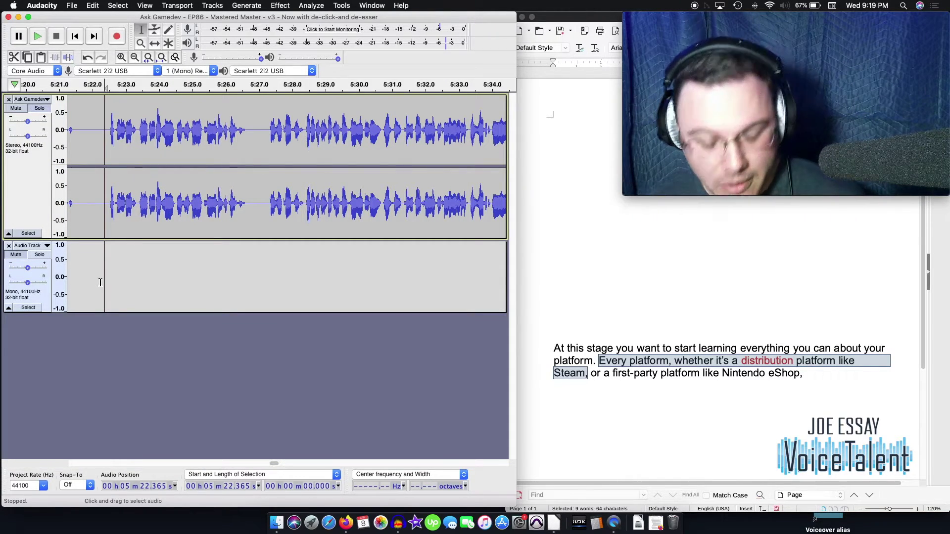
Step: Record a test take from 5:21.578 on the mono track, solo it, and undo the take
click(79, 275)
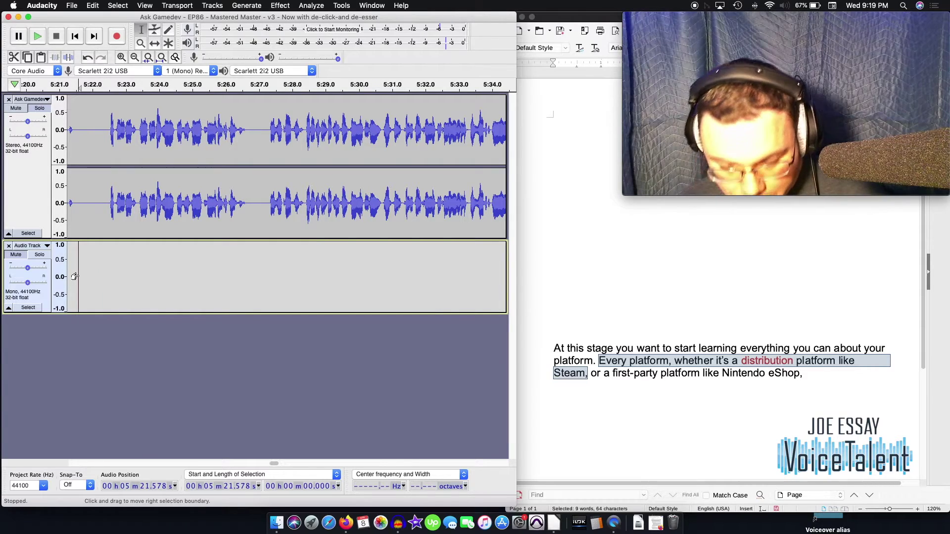
key(r)
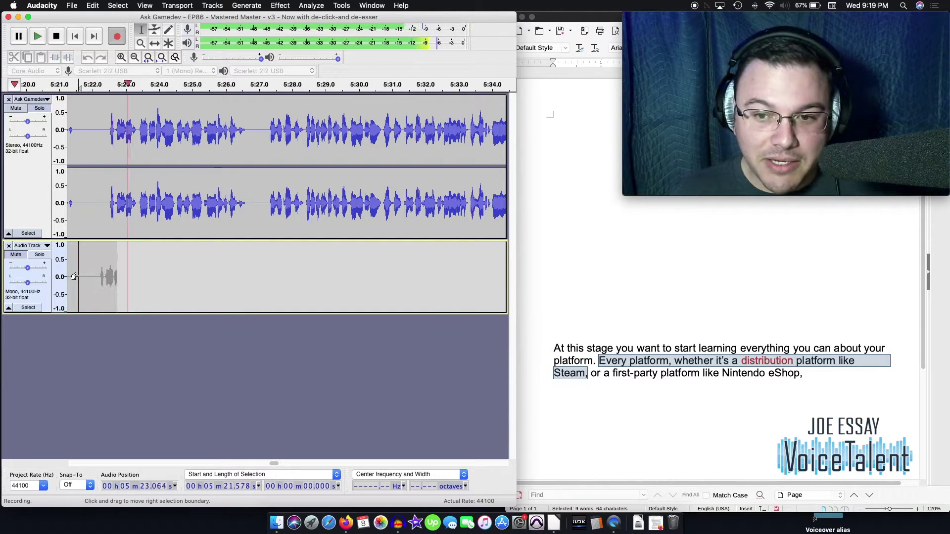
key(space)
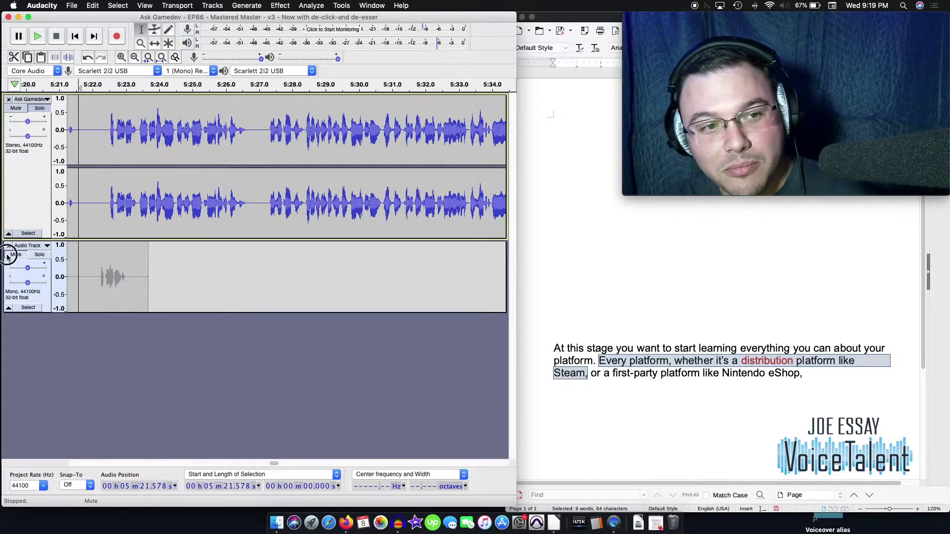
click(13, 262)
click(40, 254)
drag(113, 272, 171, 263)
key(super+z)
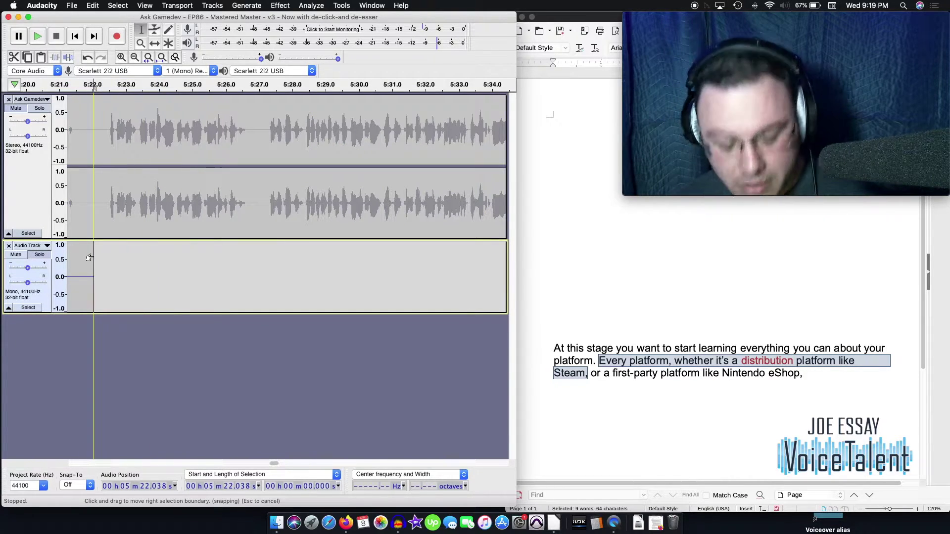
Step: Record the replacement phrase from 5:22.038 and zoom in on its start
key(r)
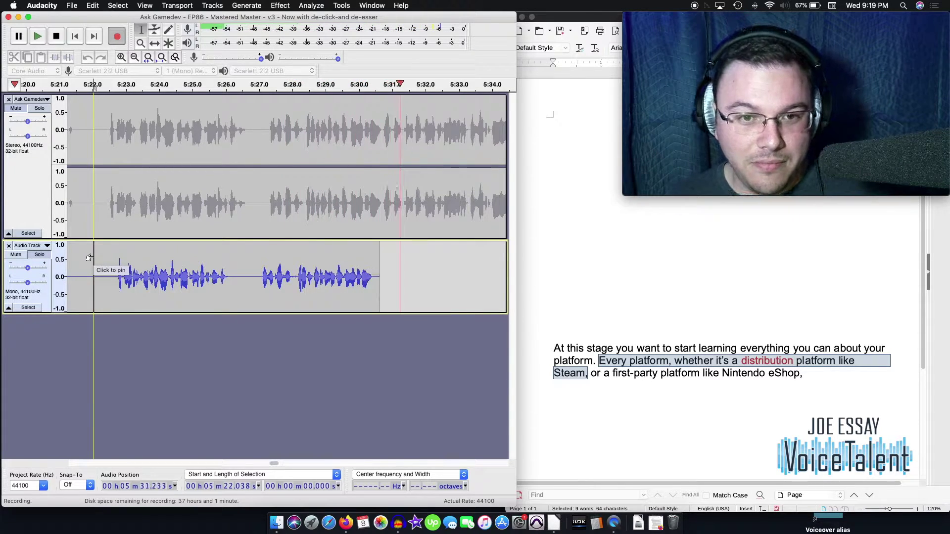
key(space)
key(super+1)
key(super+1)
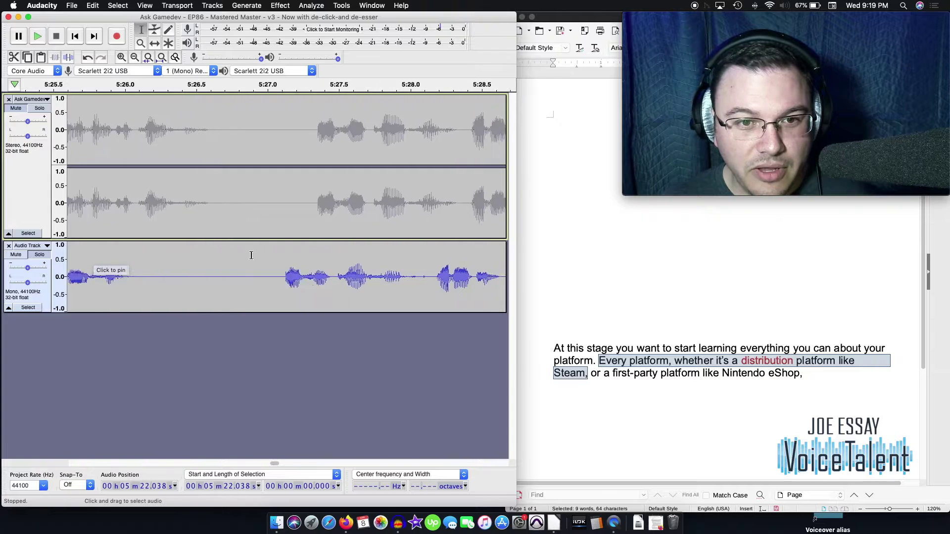
Step: Paste copied silence before the phrase to push it later, then delete the excess silence
scroll(251, 256, left, 3)
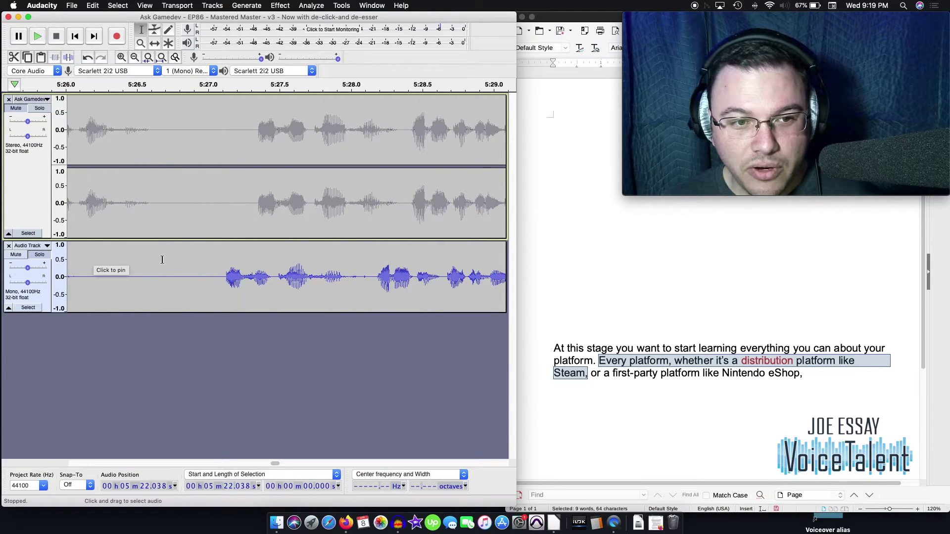
drag(162, 260, 184, 261)
key(cmd+c)
click(197, 265)
key(cmd+v)
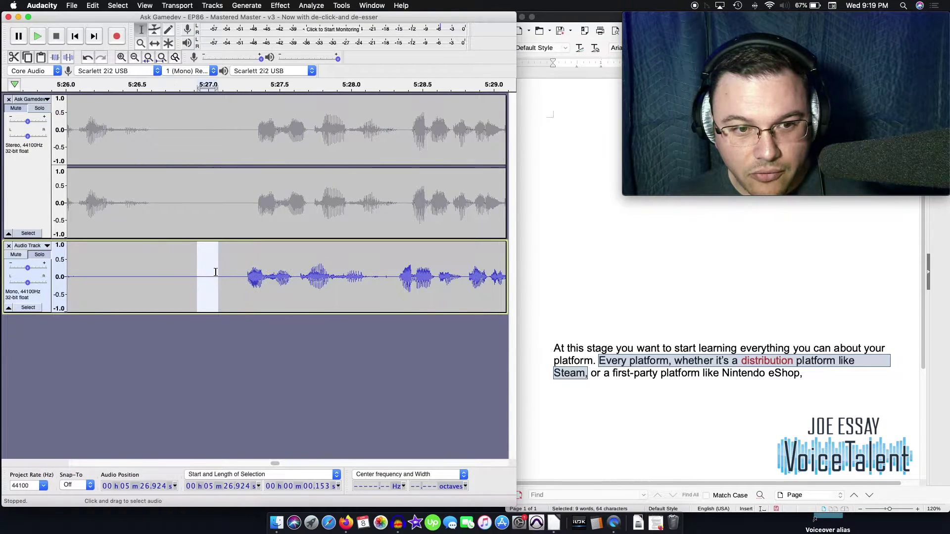
click(223, 273)
drag(218, 273, 214, 275)
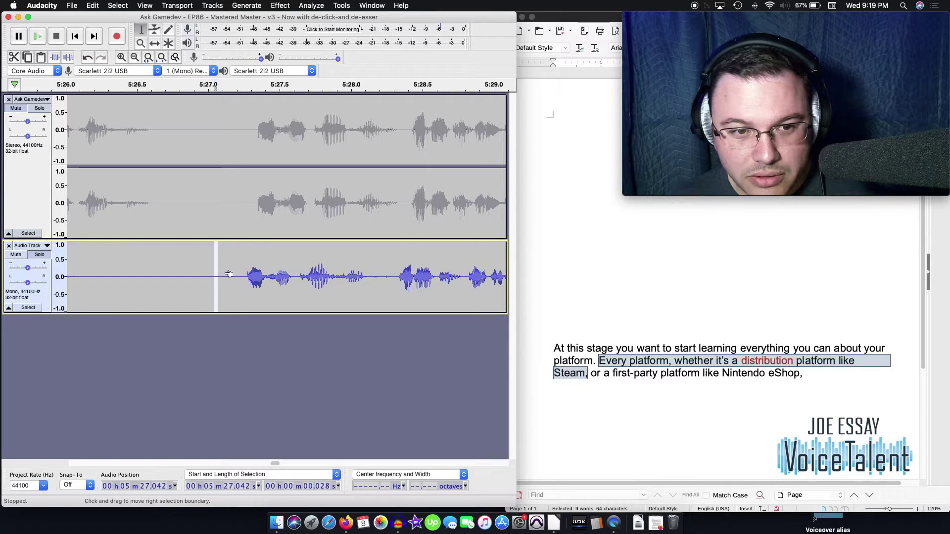
key(cmd+v)
click(265, 270)
key(super+1)
key(super+1)
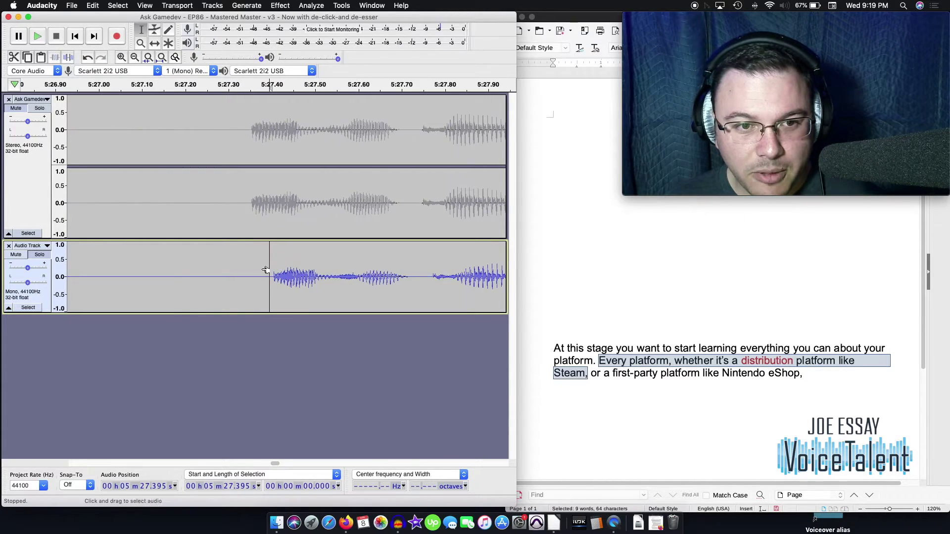
drag(284, 270, 236, 267)
key(Delete)
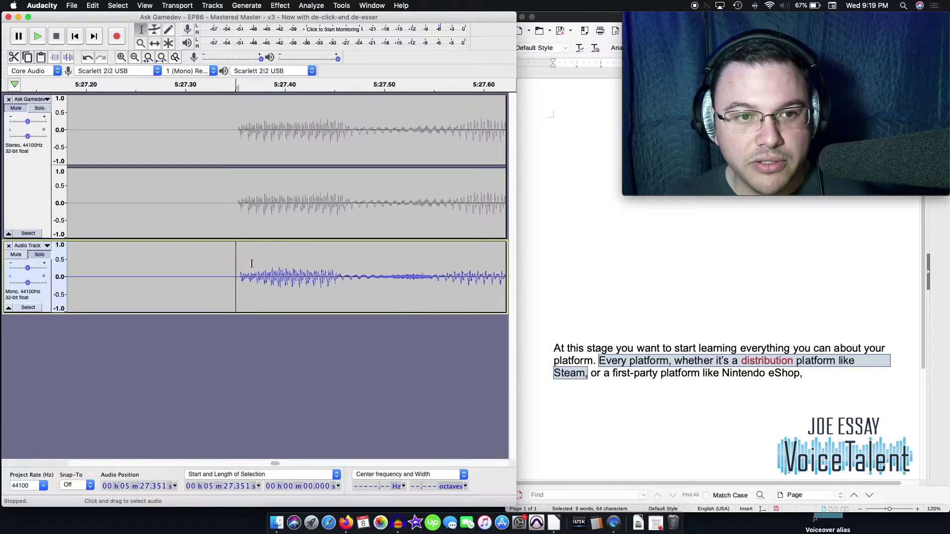
key(super+3)
Step: Mark the phrase end at 5:30.676, paste more silence, and check the 5:27.3 start
scroll(251, 264, right, 3)
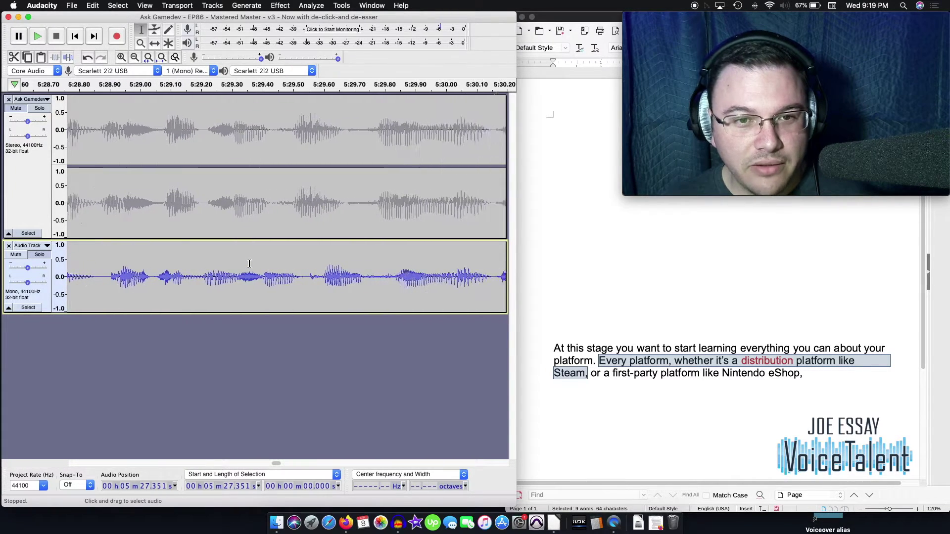
click(330, 246)
click(346, 264)
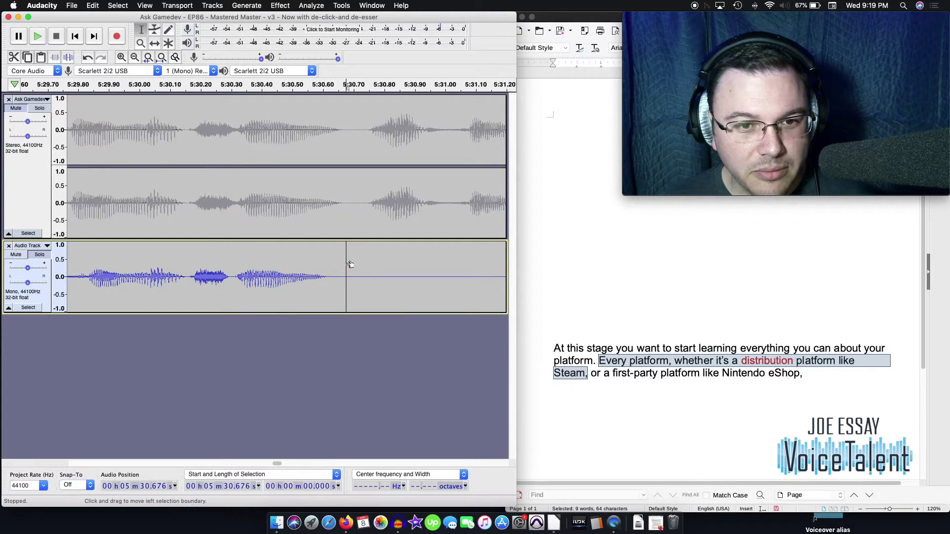
scroll(337, 265, left, 10)
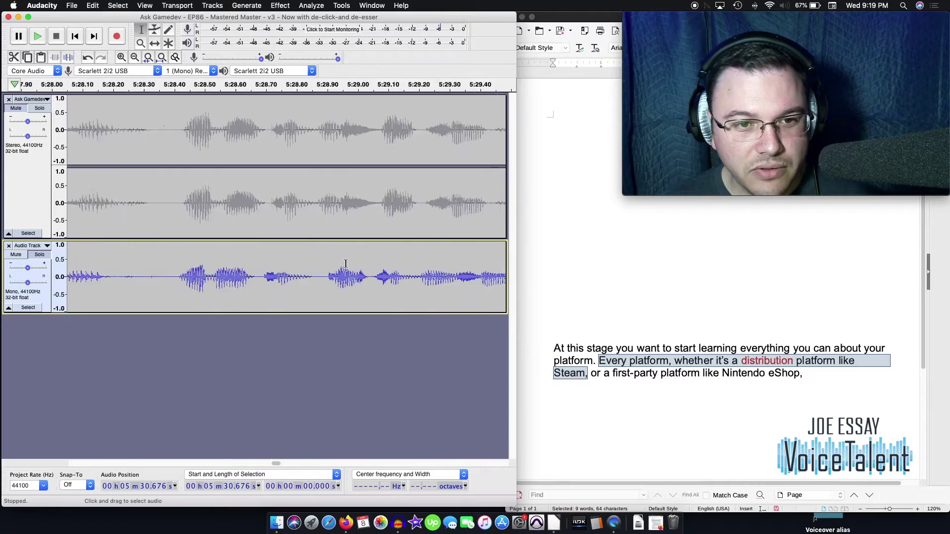
drag(214, 265, 228, 265)
key(super+c)
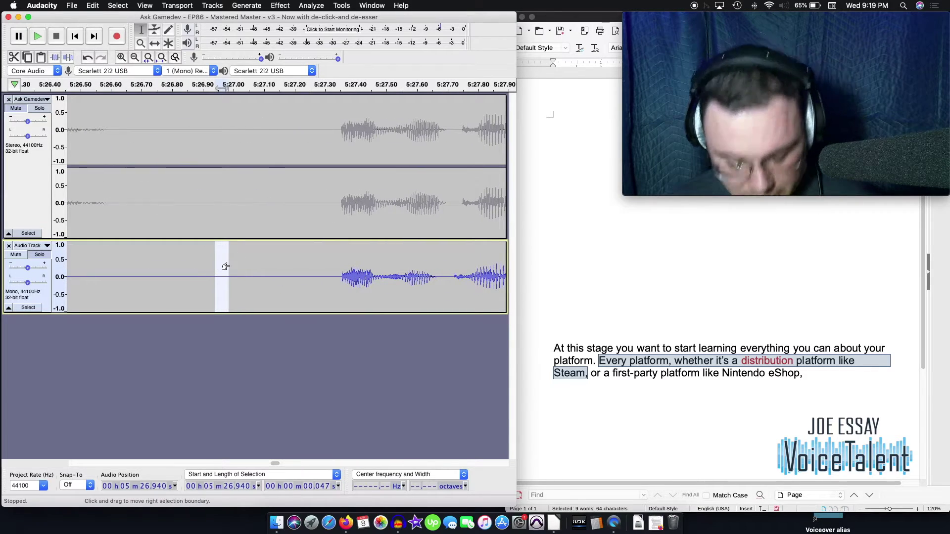
click(266, 266)
key(super+v)
scroll(273, 267, right, 10)
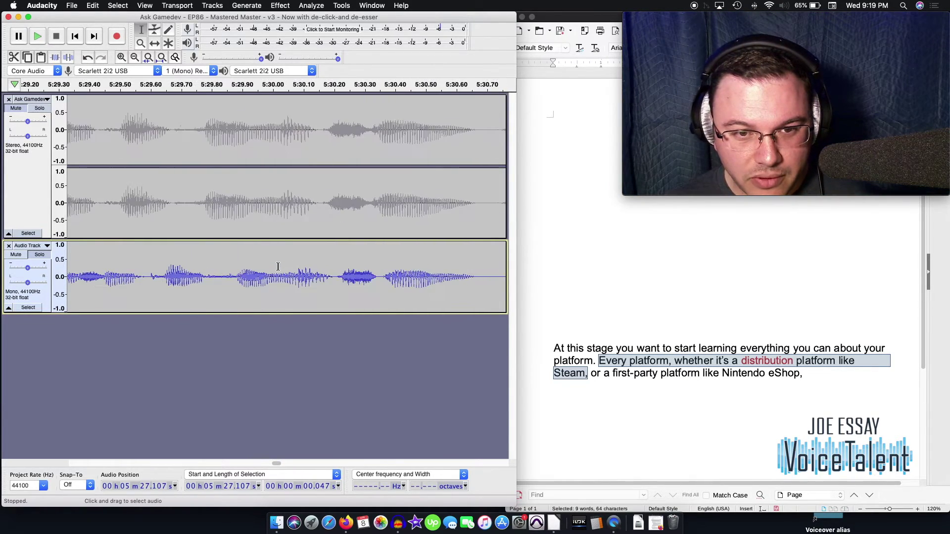
scroll(278, 266, down, 3)
scroll(277, 266, left, 10)
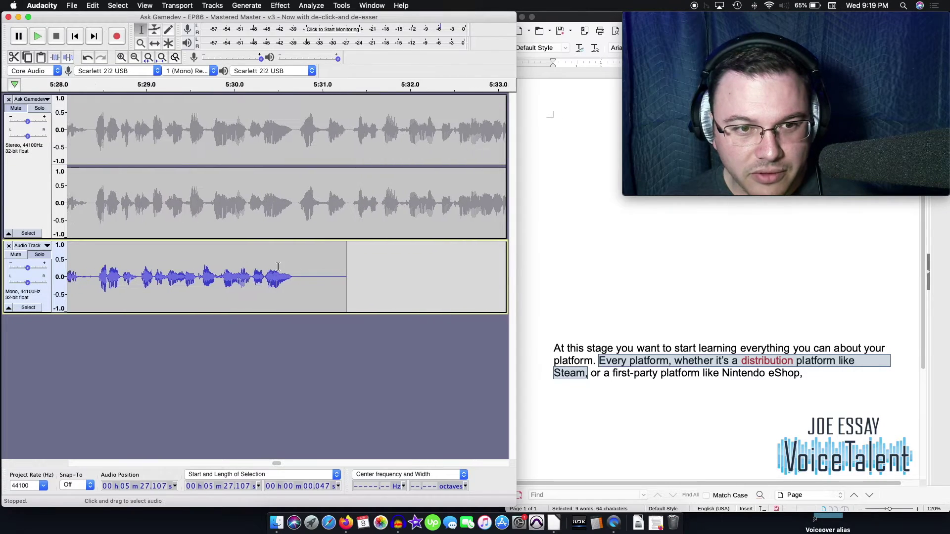
click(286, 227)
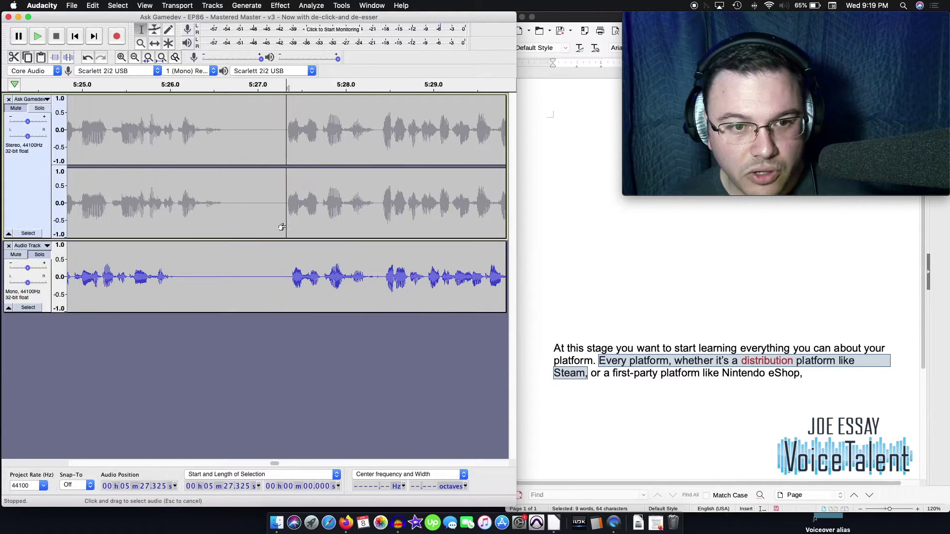
Step: Play the re-recorded phrase and the original speech from 5:27.303 to compare them
click(284, 274)
scroll(284, 273, right, 5)
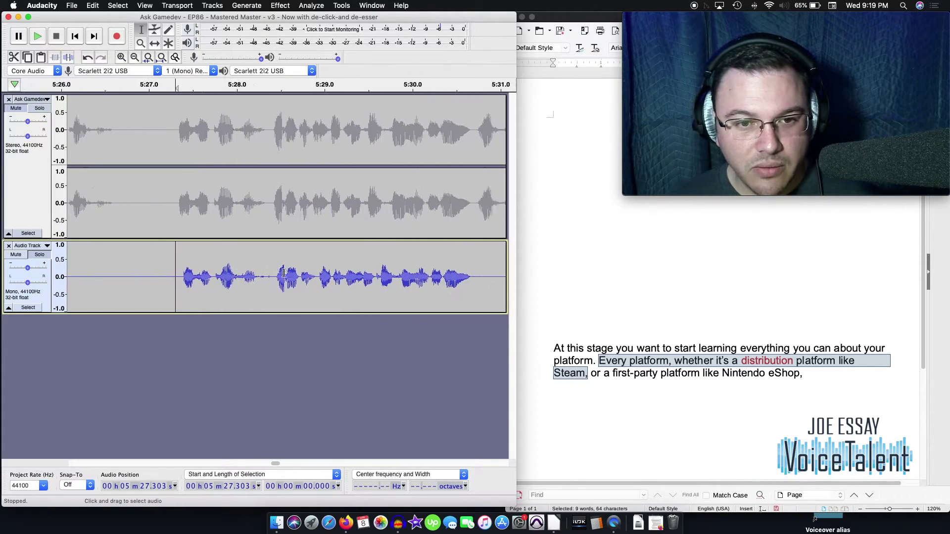
key(space)
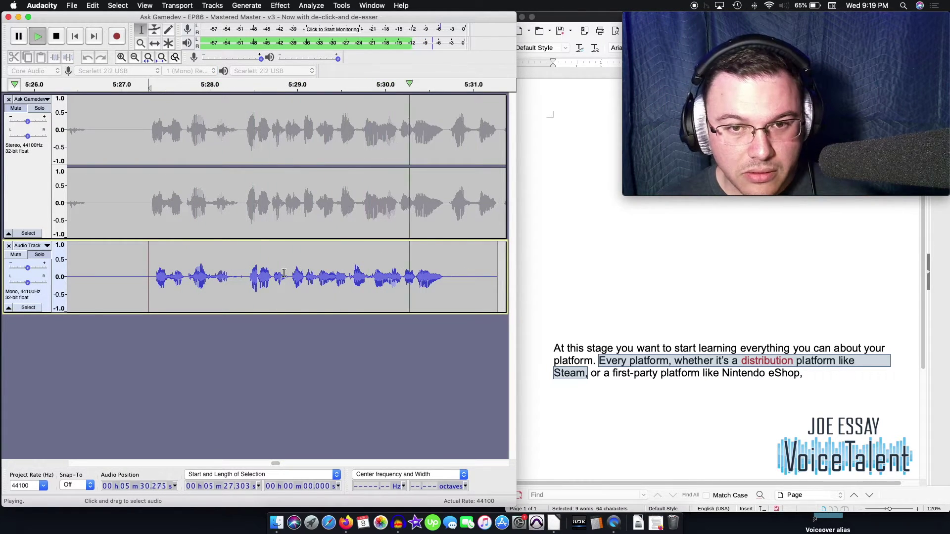
key(space)
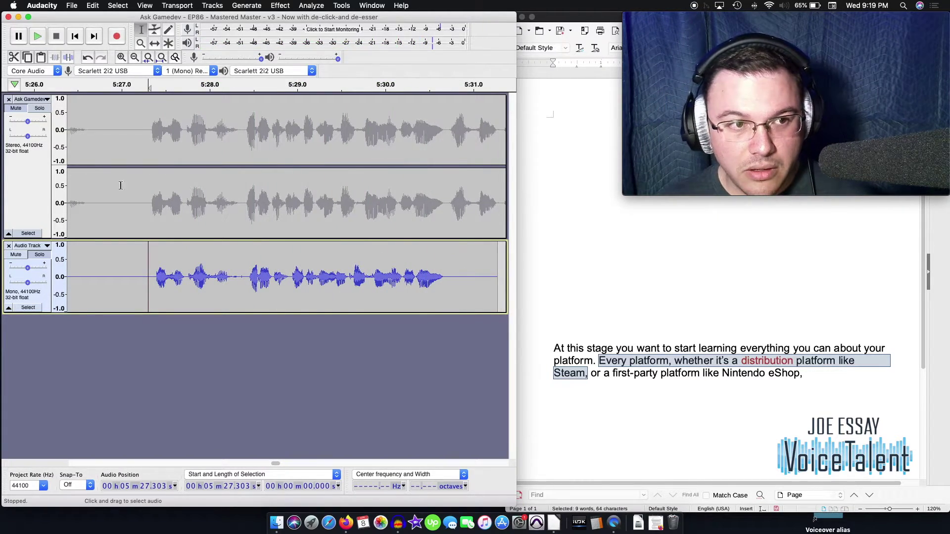
click(35, 115)
key(space)
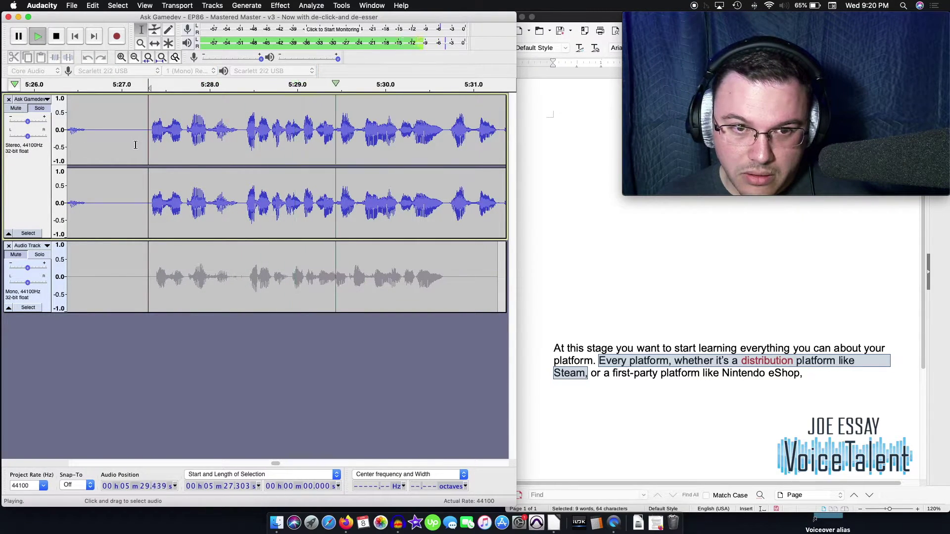
key(space)
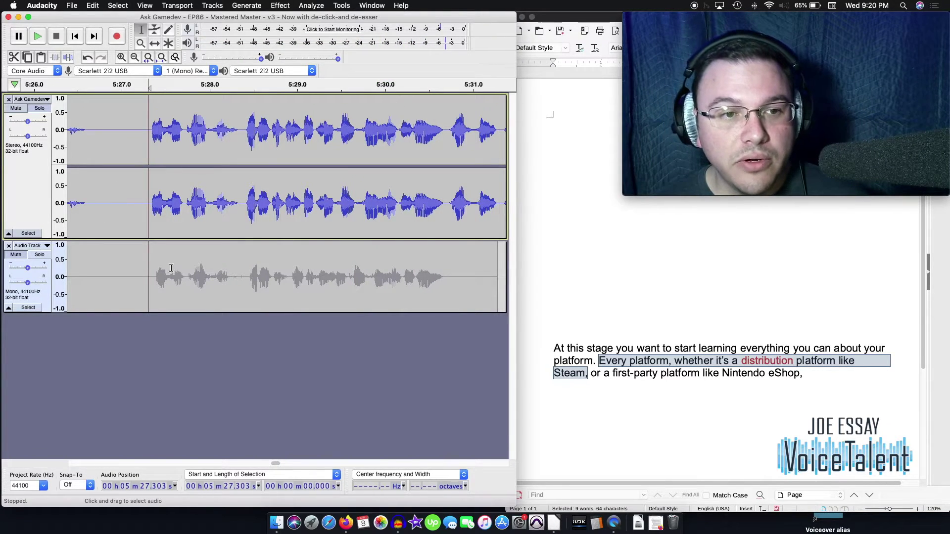
Step: Solo the mono track, play the whole new phrase, and select the matching original span
click(40, 255)
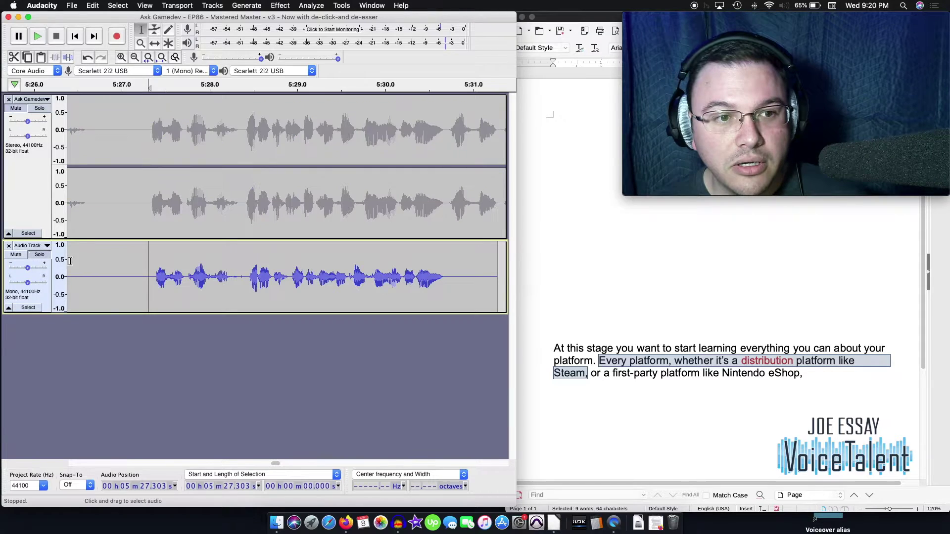
drag(154, 270, 444, 278)
key(space)
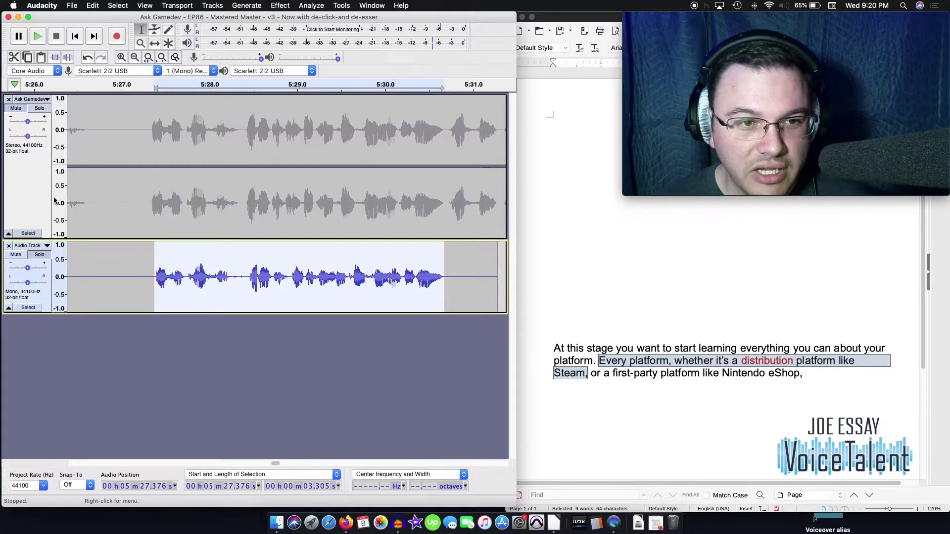
drag(151, 195, 445, 210)
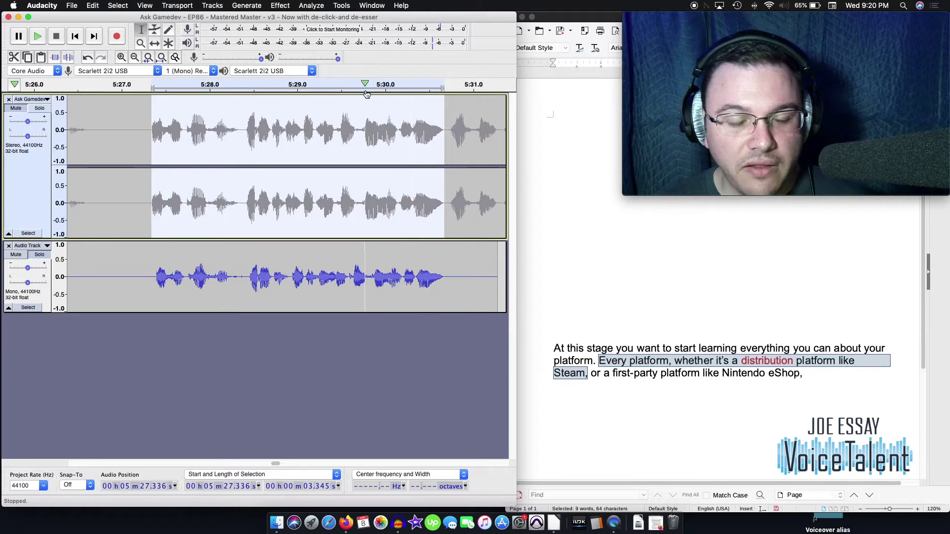
Step: Normalize the re-recorded phrase on the mono track
drag(149, 270, 443, 282)
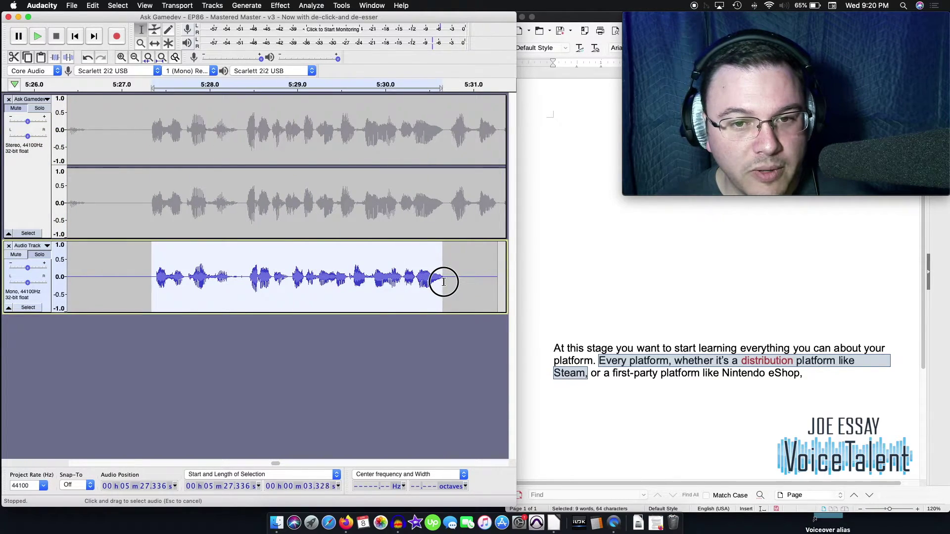
click(279, 6)
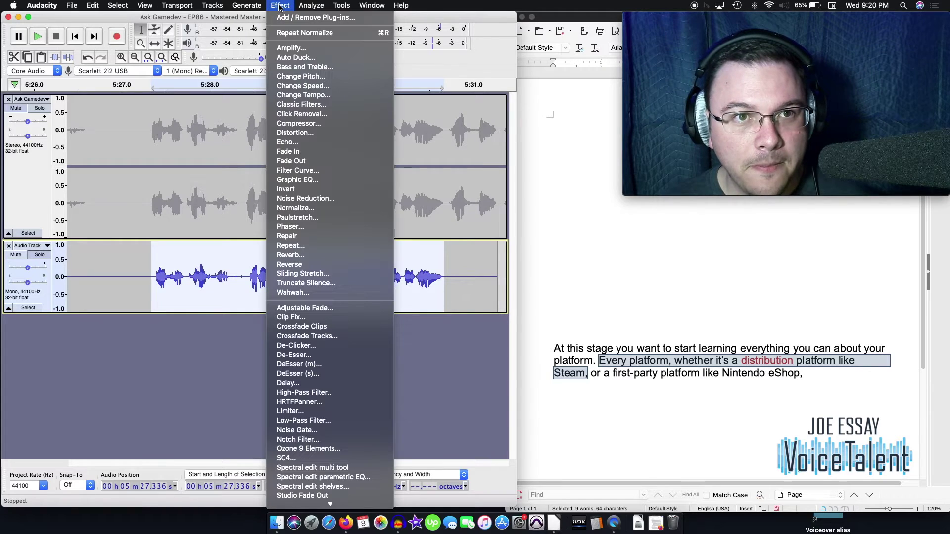
click(315, 208)
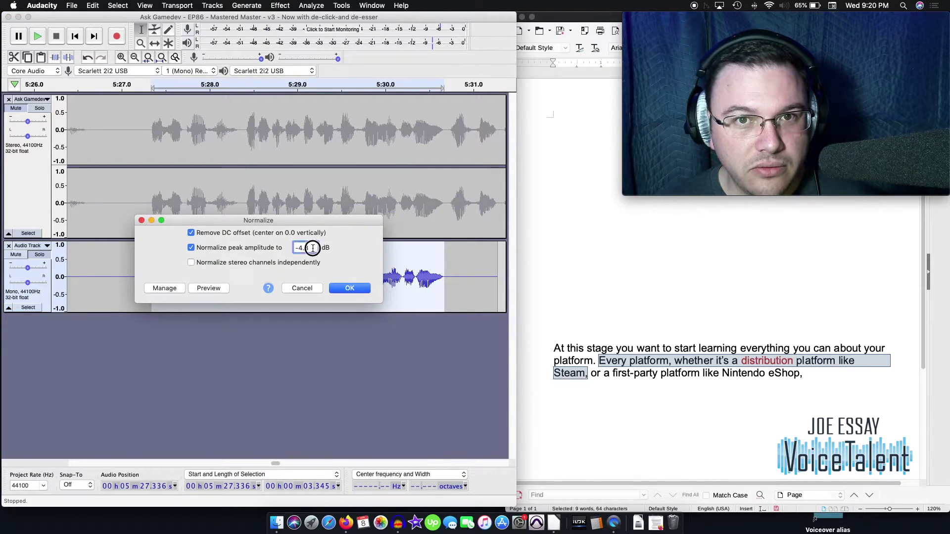
click(350, 289)
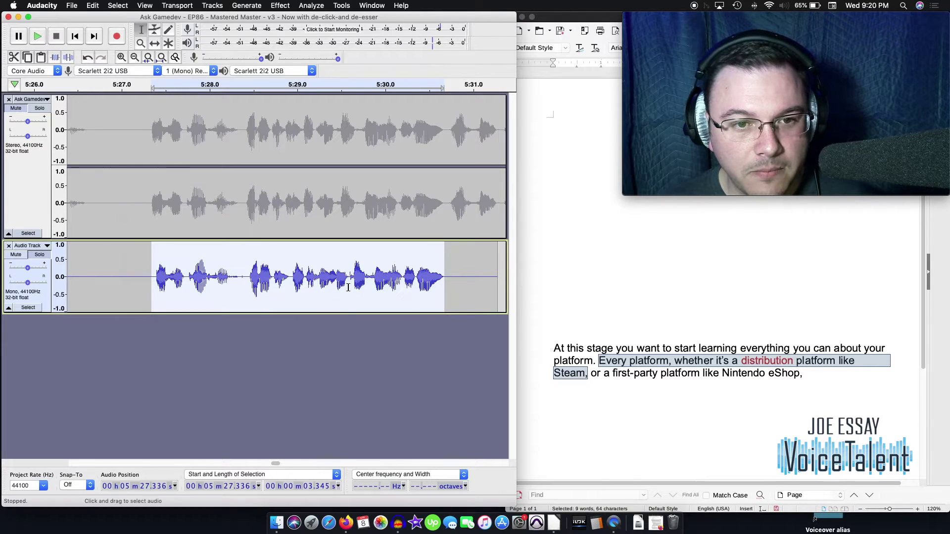
click(214, 249)
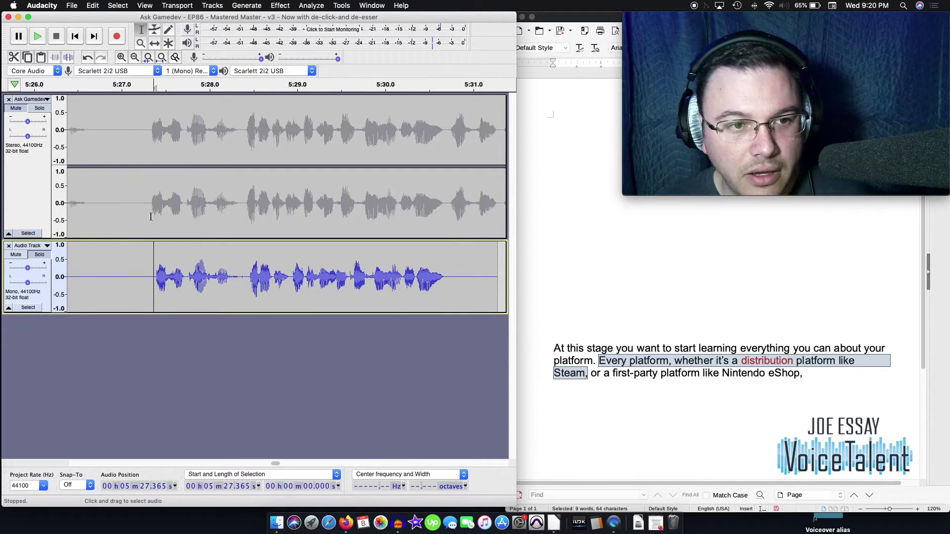
Step: Apply a low-cut Filter Curve to the whole re-recorded phrase
drag(153, 269, 449, 300)
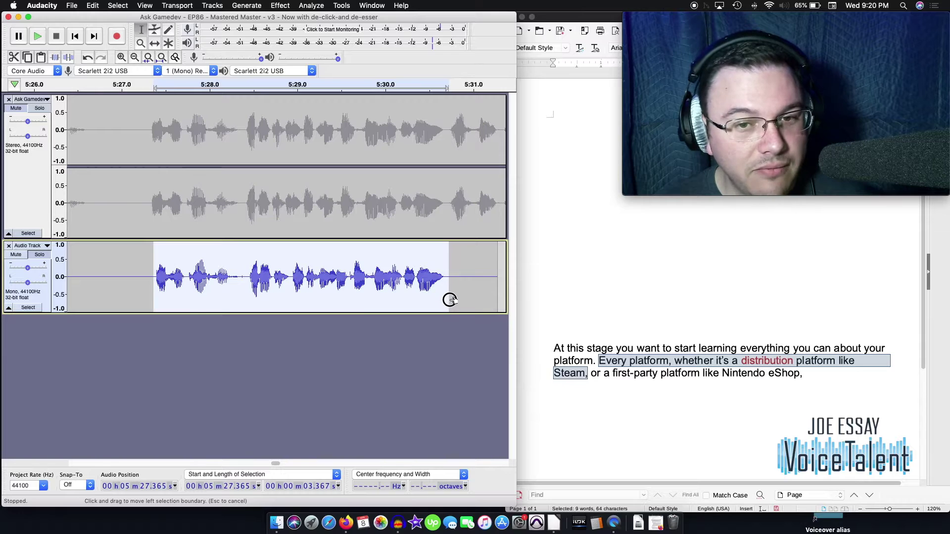
click(280, 6)
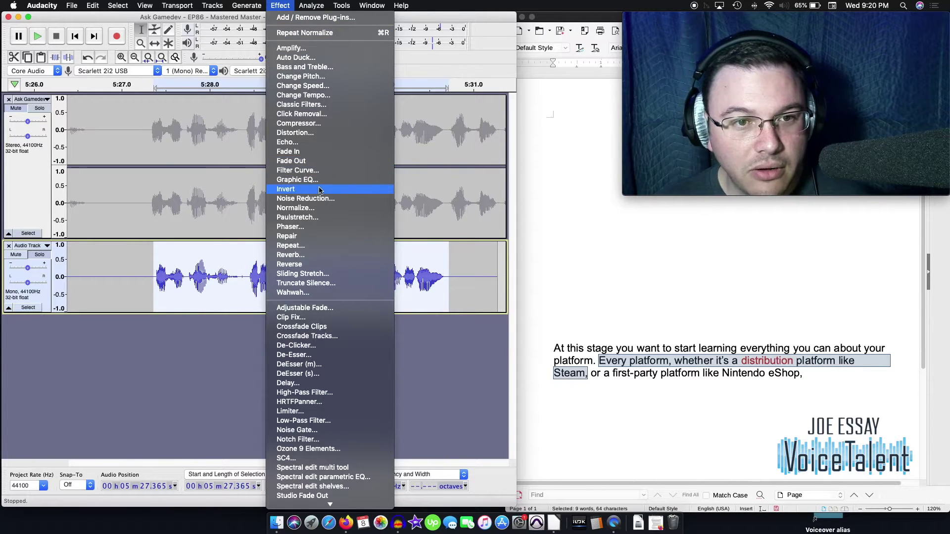
click(319, 171)
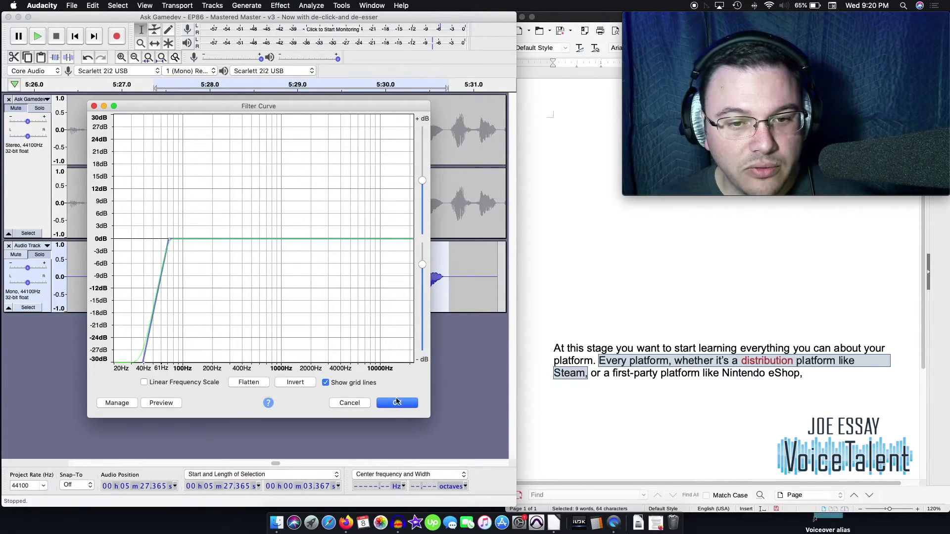
click(397, 403)
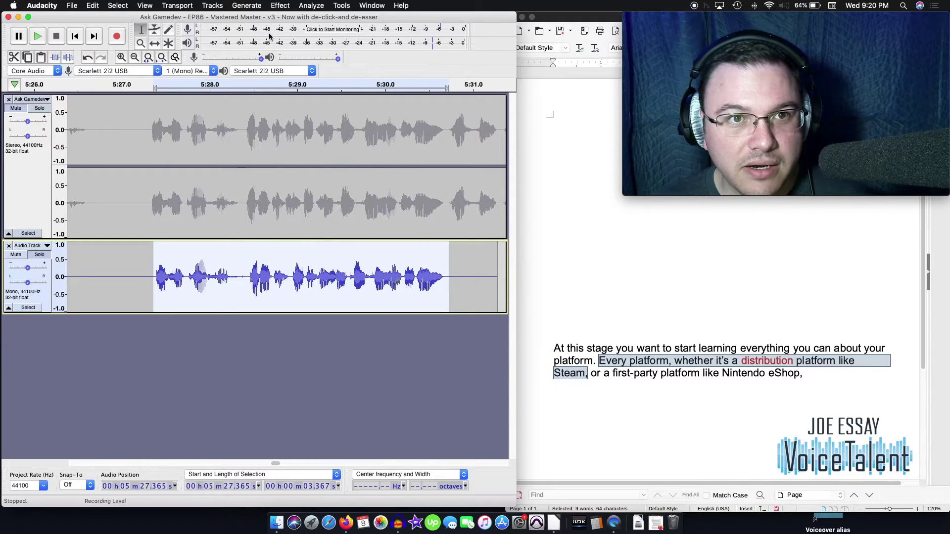
Step: De-ess the phrase, then select the misspoken section on the stereo track
click(280, 5)
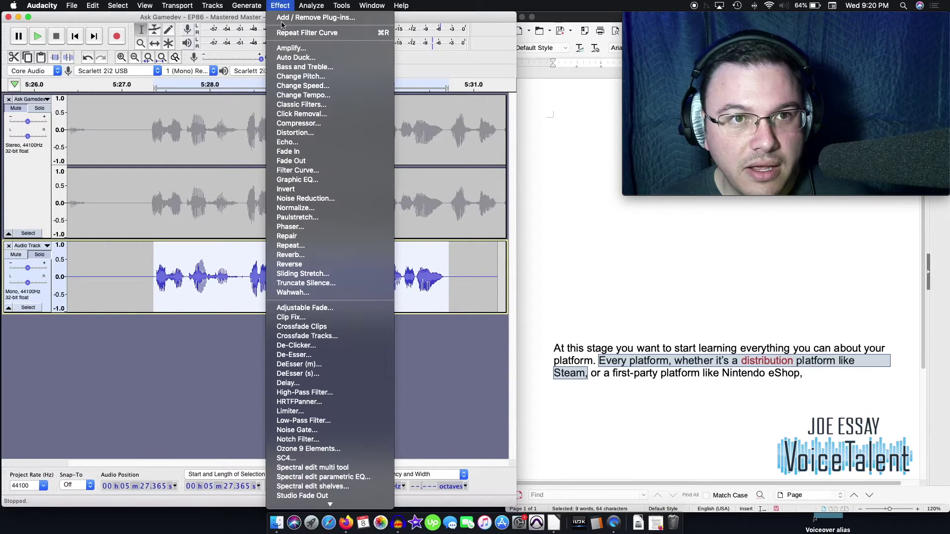
click(339, 356)
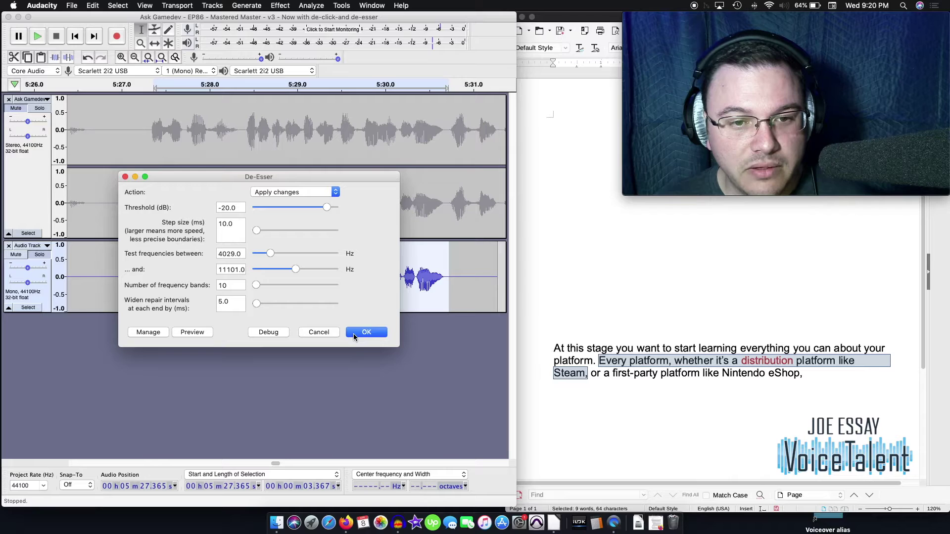
click(366, 332)
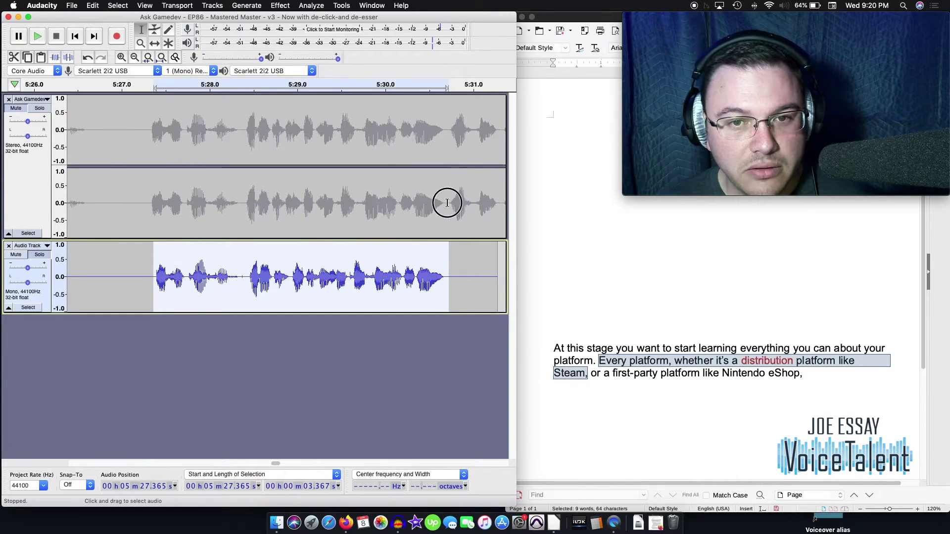
drag(447, 203, 143, 210)
Step: Silence the misspoken section with Ctrl+L and play both tracks from just before the edit
key(ctrl+l)
click(143, 219)
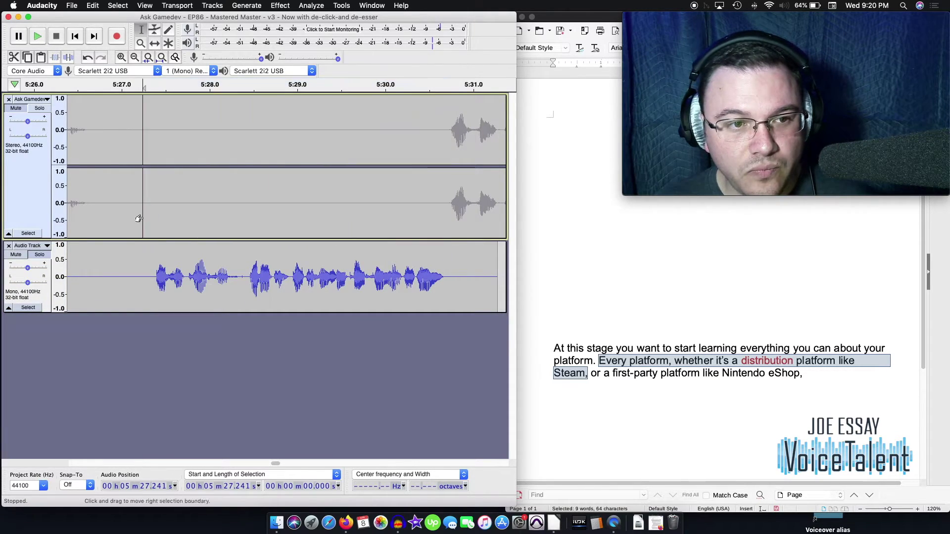
ctrl+click(68, 263)
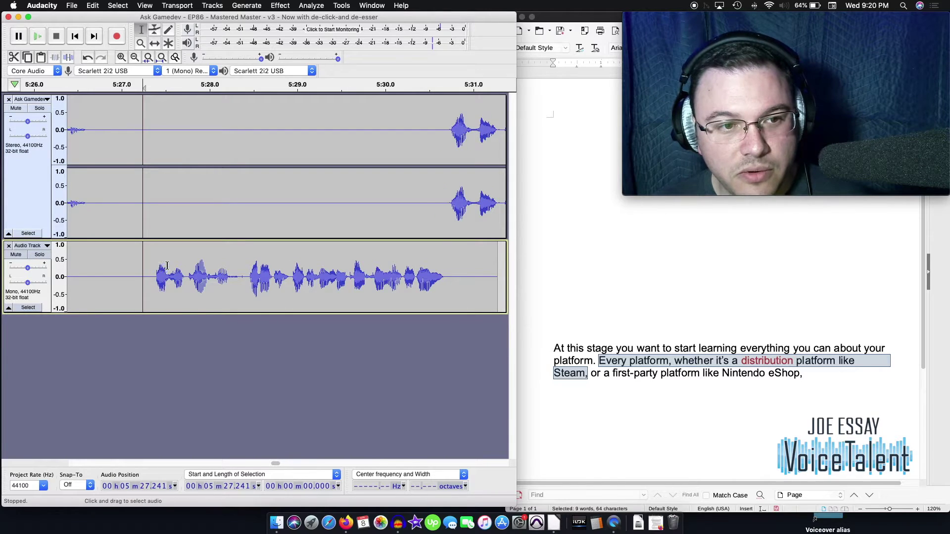
scroll(167, 266, down, 3)
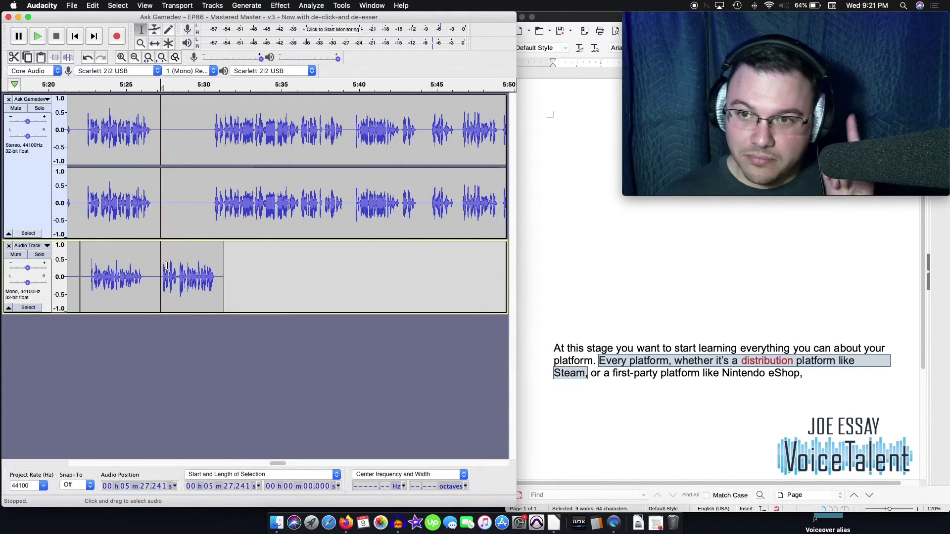
key(space)
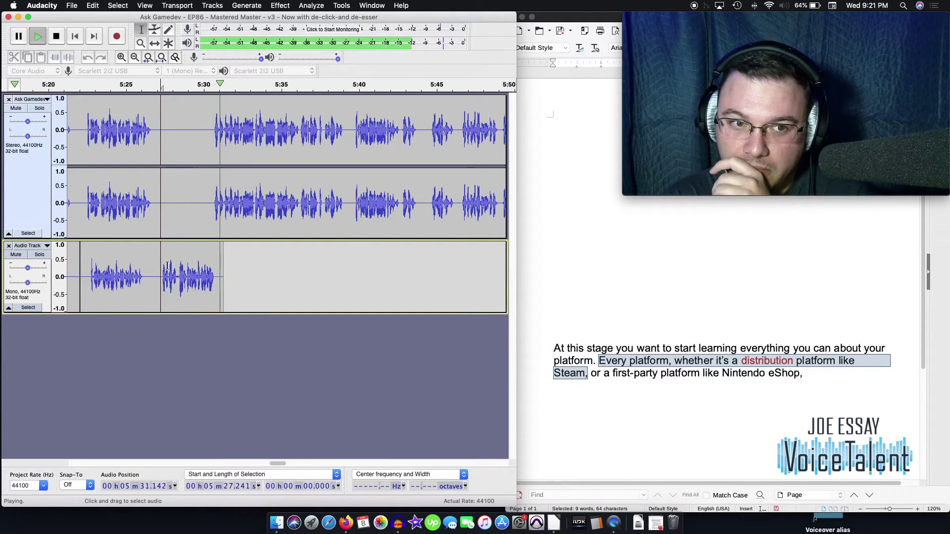
Step: Zoom in, select the short sound near 5:28.2, and replay the passage from 5:27.082
key(space)
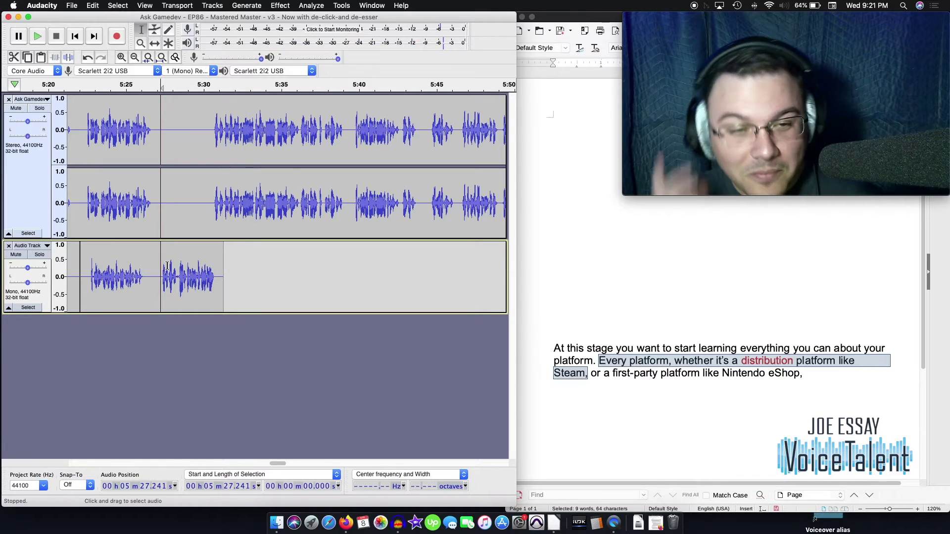
key(ctrl+1)
key(ctrl+1)
key(ctrl+1)
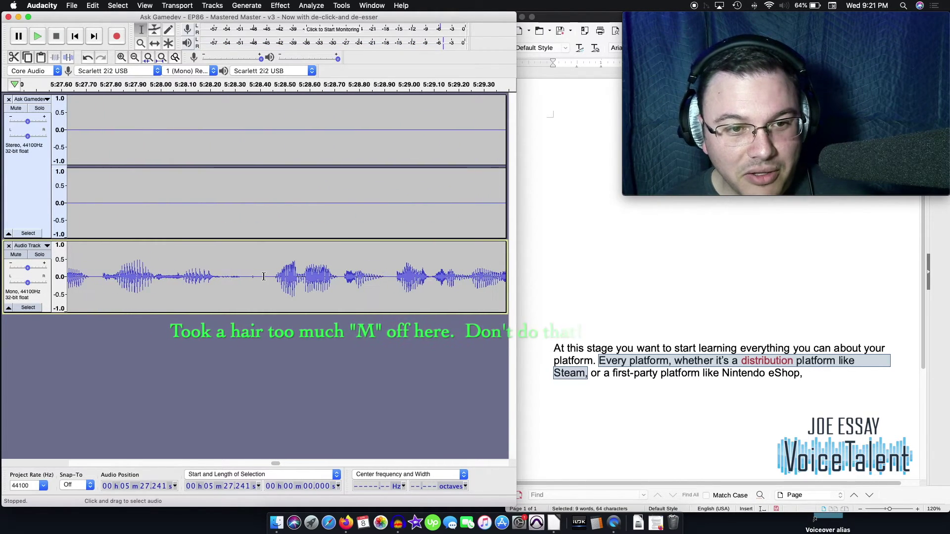
scroll(202, 270, up, 2)
drag(272, 270, 197, 262)
scroll(240, 274, down, 5)
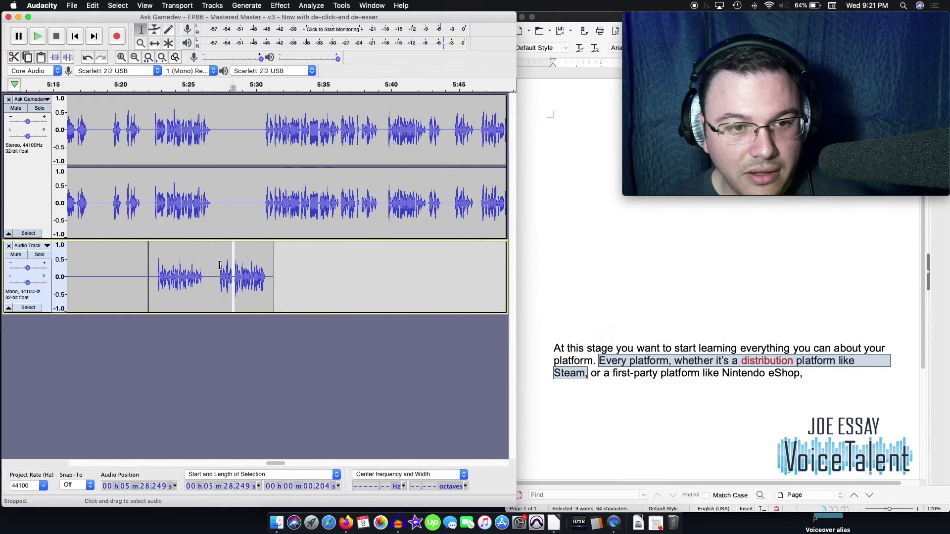
click(216, 265)
key(space)
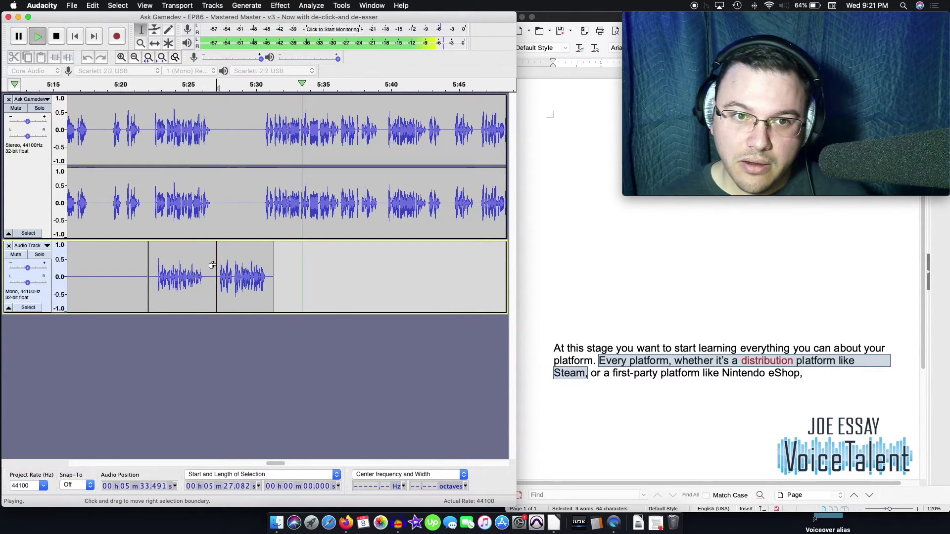
key(space)
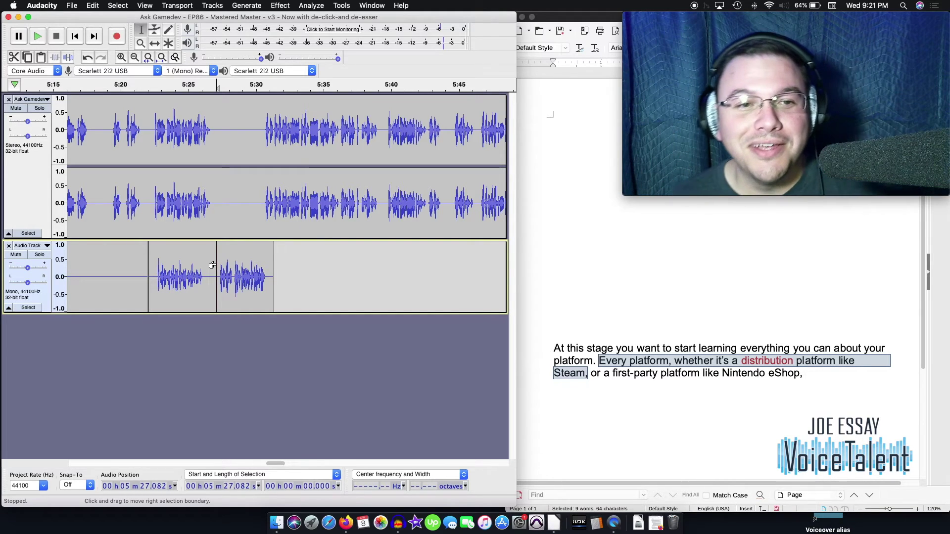
scroll(212, 266, up, 4)
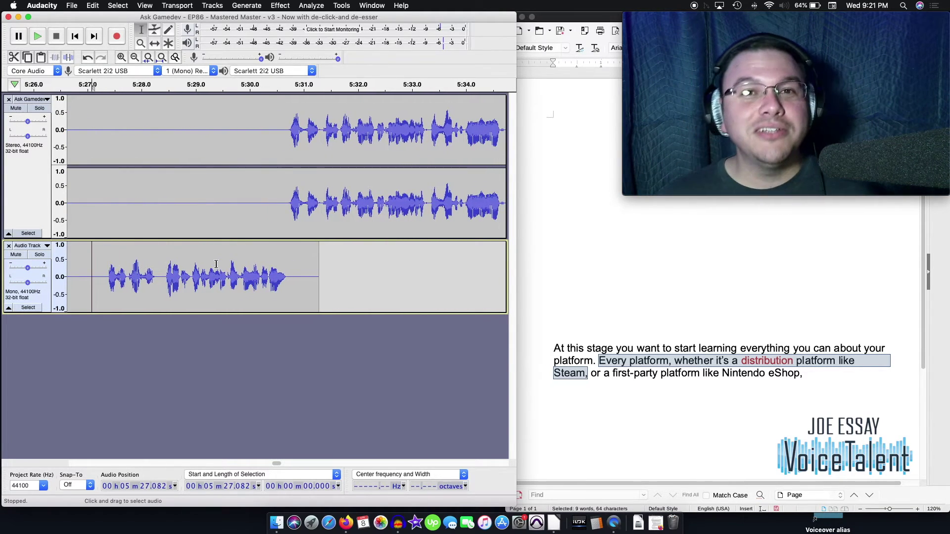